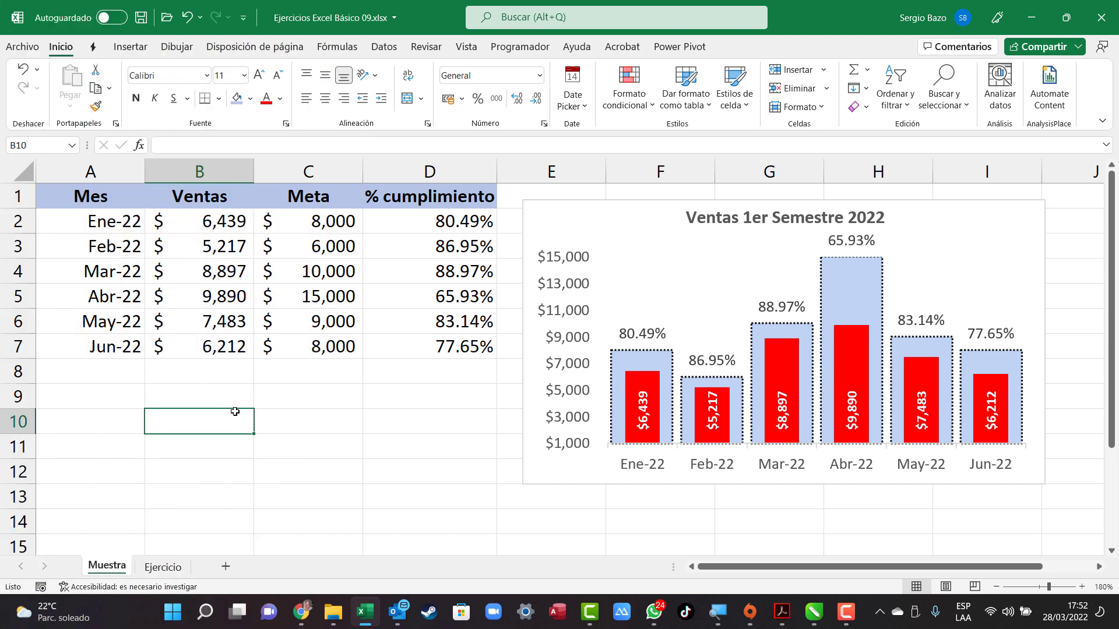
Review the sample chart's month, Ventas, Meta and % cumplimiento data, then go to the Ejercicio sheet.
{"action": "left_click", "coordinate": [629, 208]}
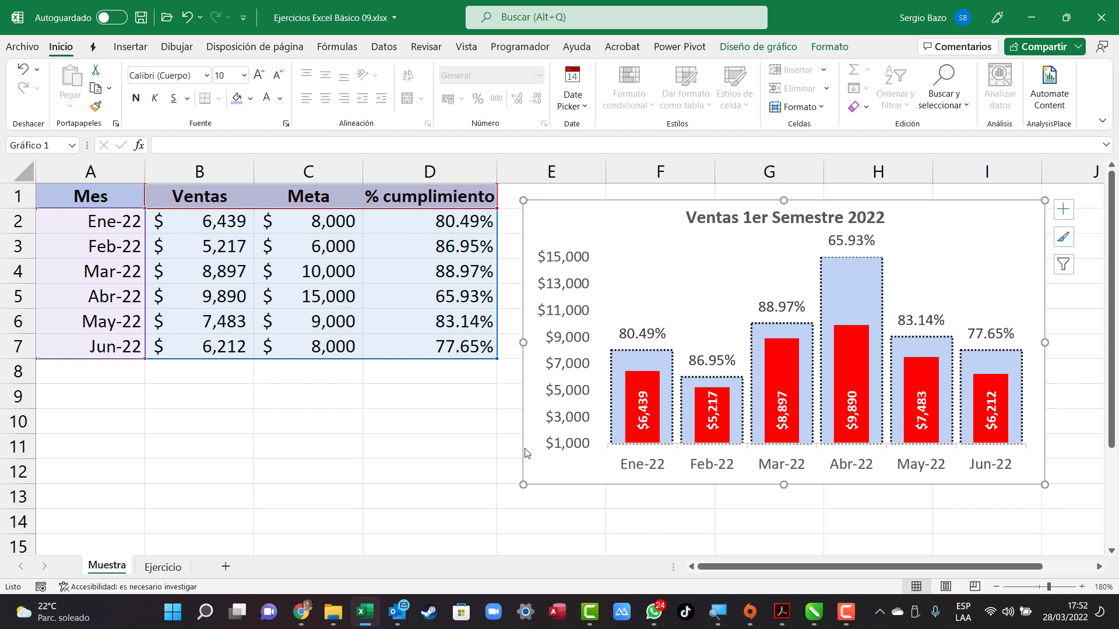
{"action": "left_click", "coordinate": [229, 457]}
{"action": "left_click", "coordinate": [208, 196]}
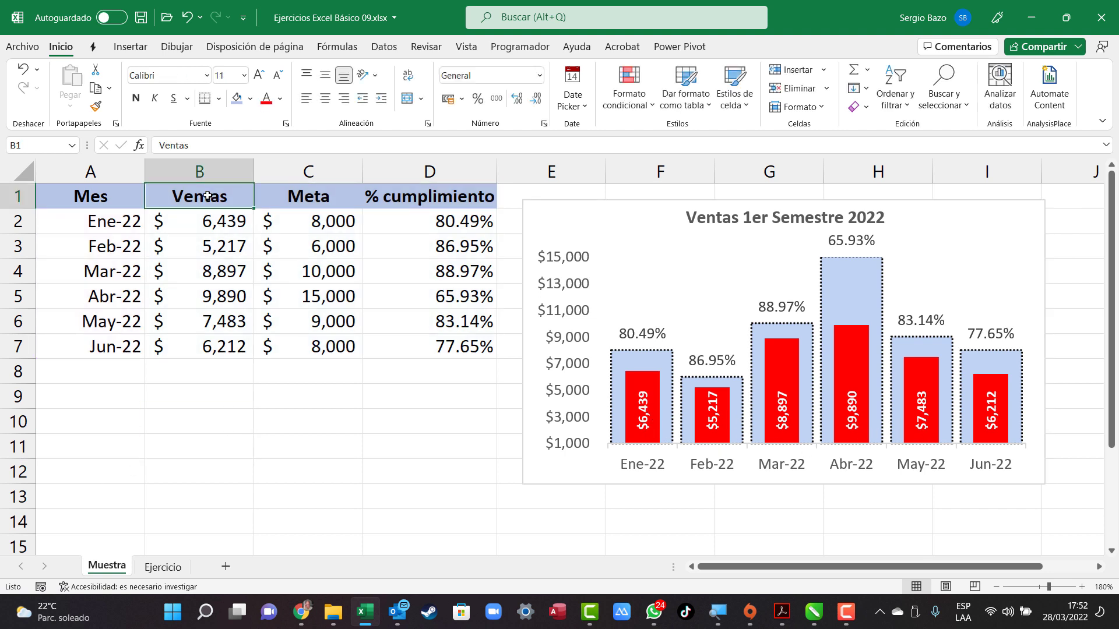
{"action": "left_click_drag", "start_coordinate": [208, 208], "coordinate": [209, 347]}
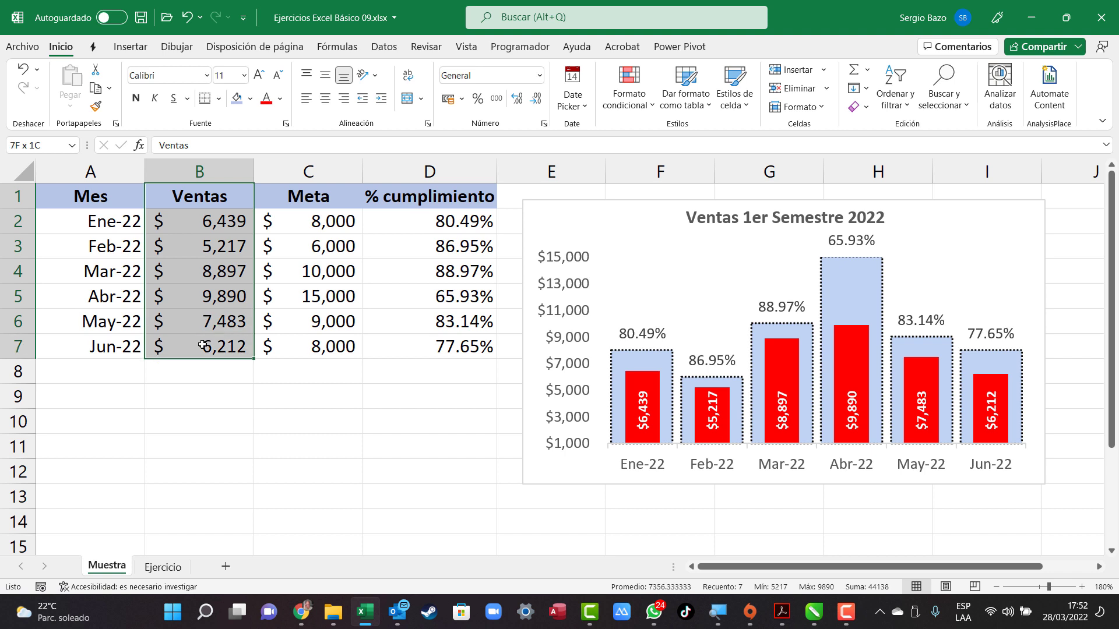
{"action": "left_click_drag", "start_coordinate": [127, 229], "coordinate": [117, 347]}
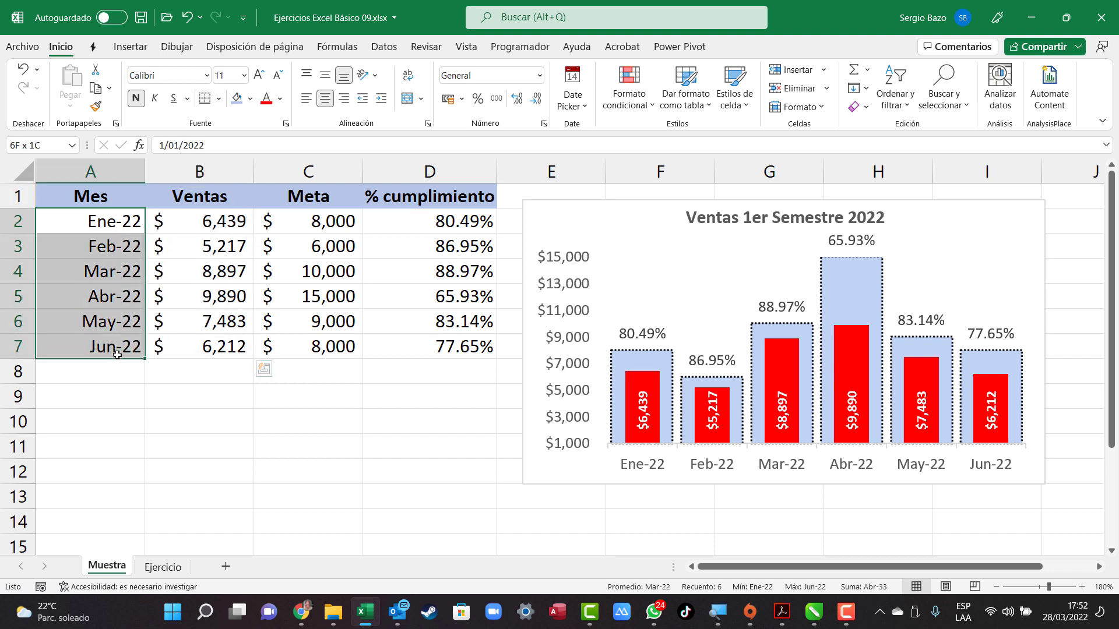
{"action": "left_click_drag", "start_coordinate": [201, 221], "coordinate": [210, 346]}
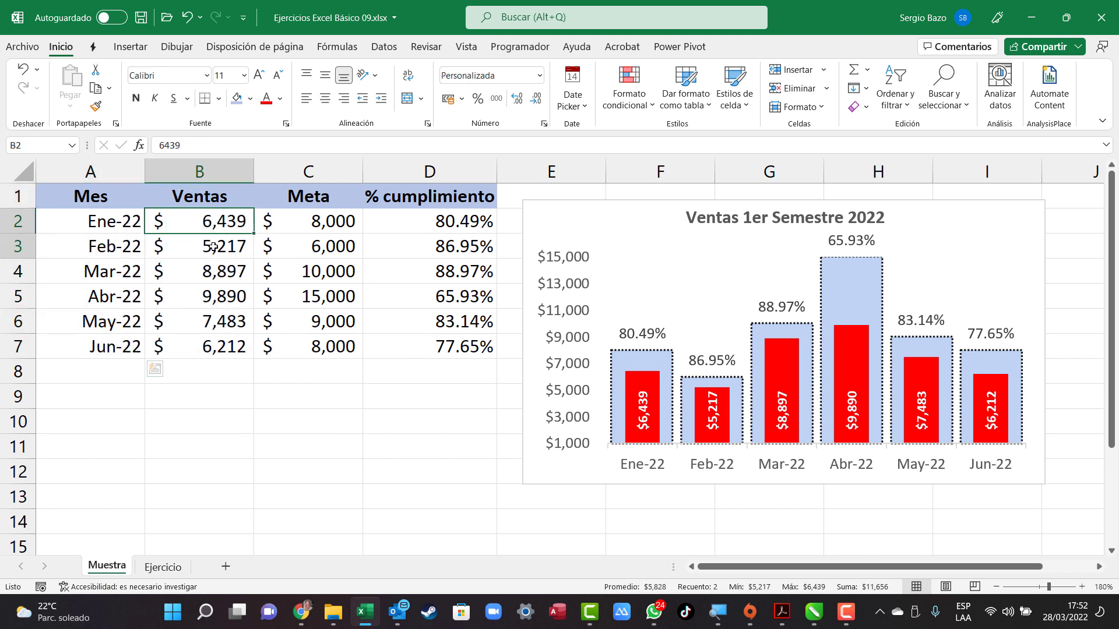
{"action": "left_click_drag", "start_coordinate": [332, 222], "coordinate": [332, 350]}
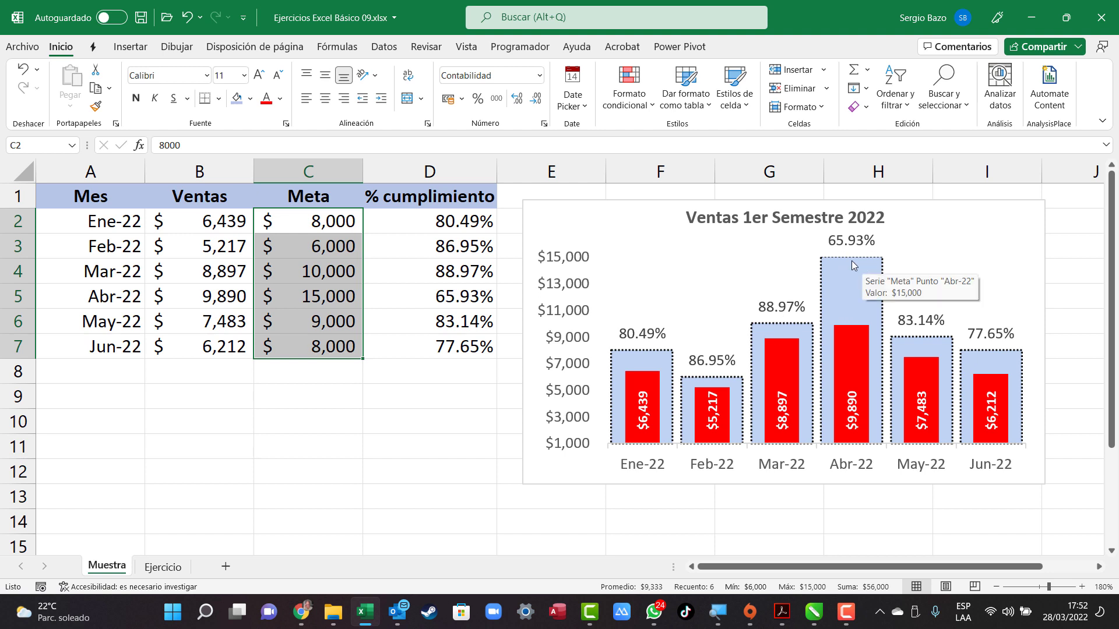
{"action": "left_click_drag", "start_coordinate": [461, 222], "coordinate": [451, 345]}
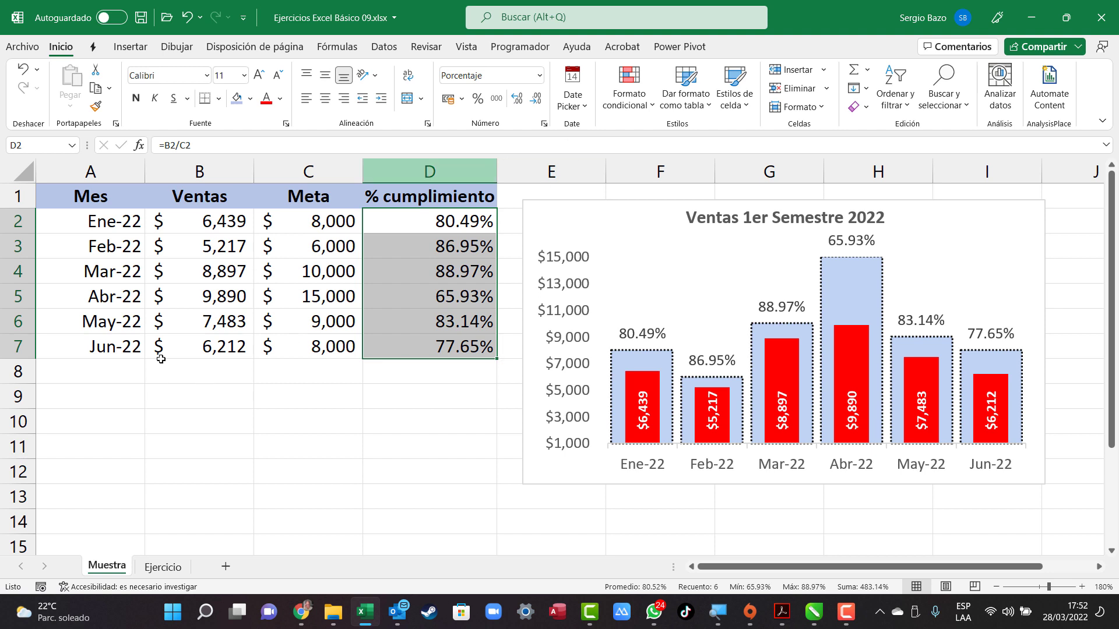
{"action": "left_click", "coordinate": [320, 417]}
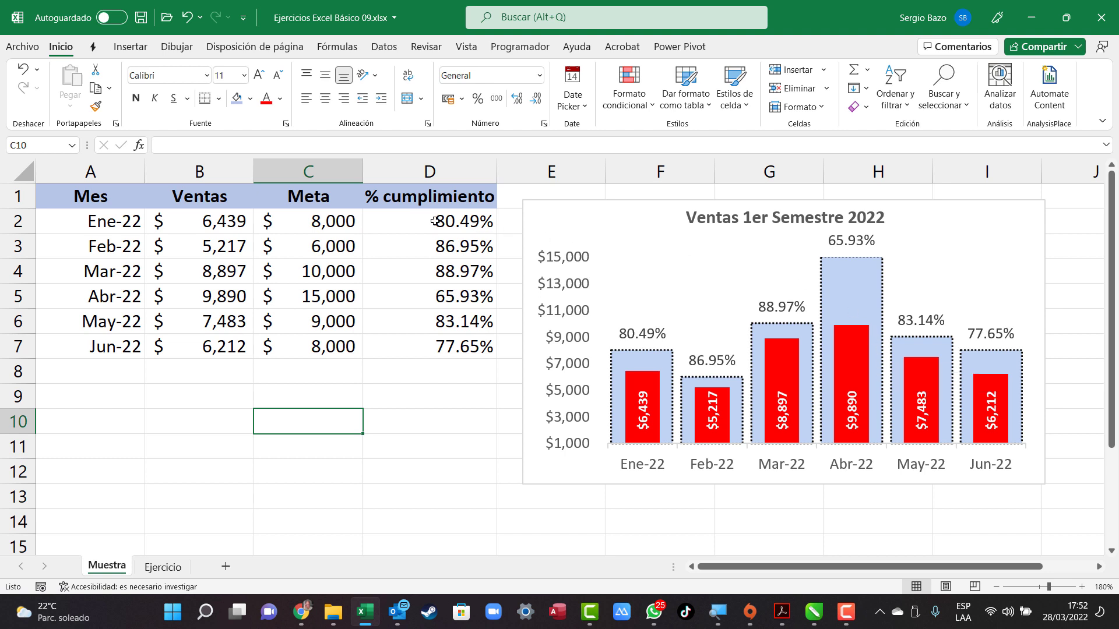
{"action": "left_click_drag", "start_coordinate": [434, 220], "coordinate": [422, 345]}
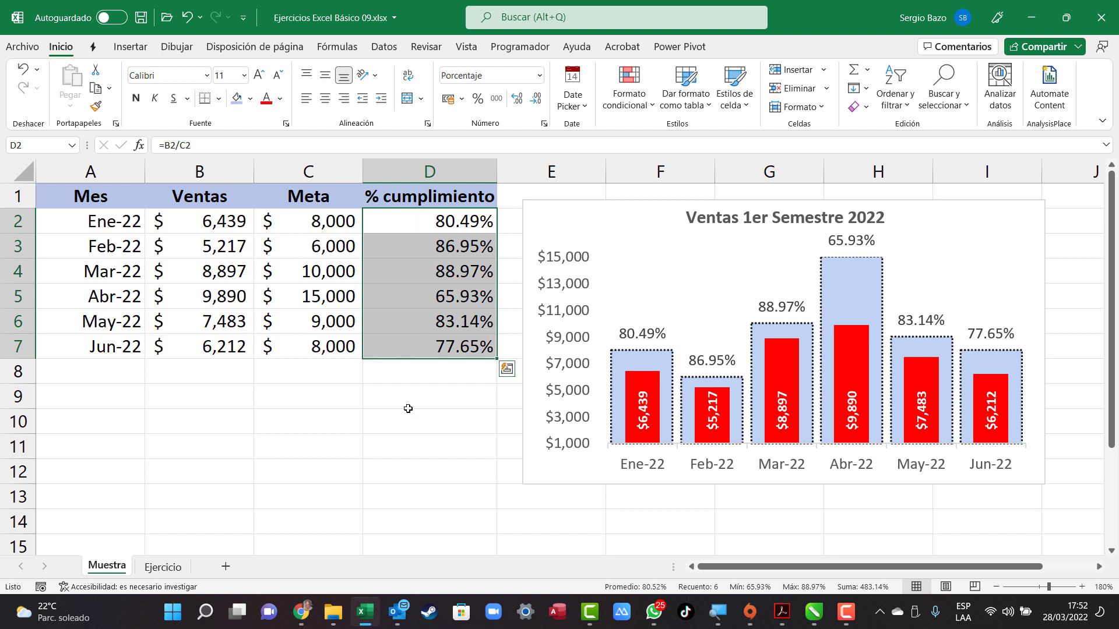
{"action": "left_click", "coordinate": [195, 403]}
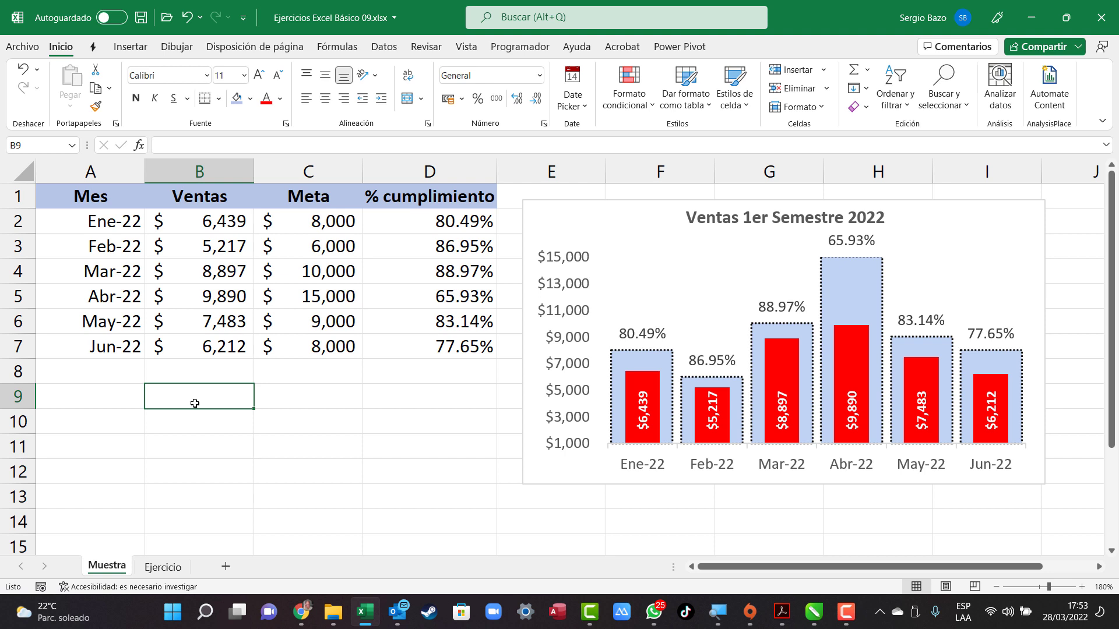
{"action": "left_click", "coordinate": [162, 567]}
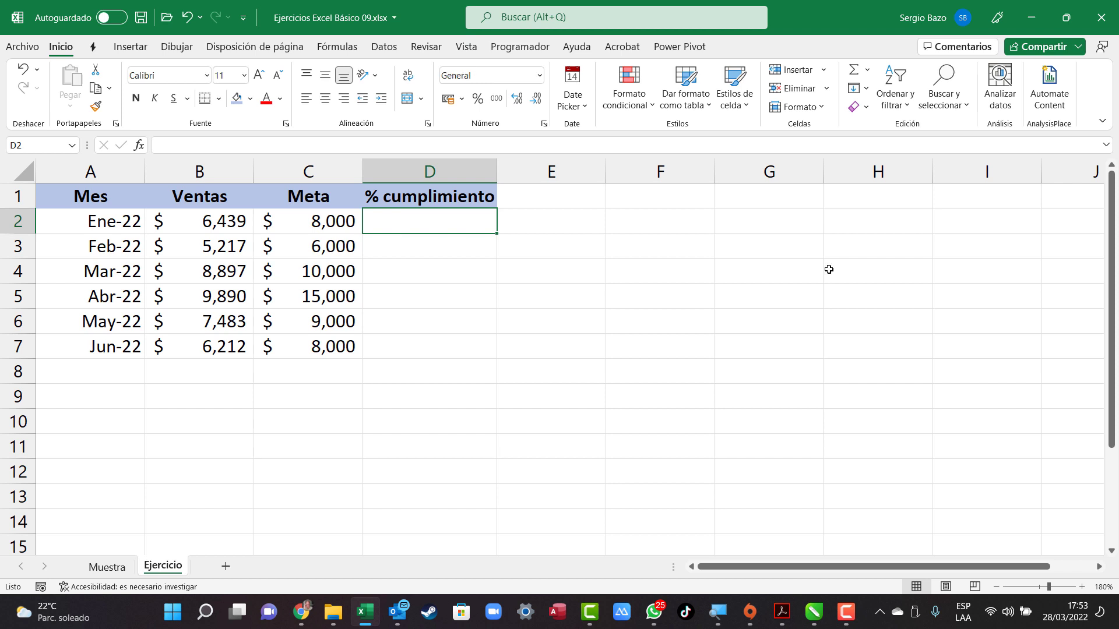
Enter =B2/C2 in D2 and fill it down through Jun-22.
{"action": "type", "text": "="}
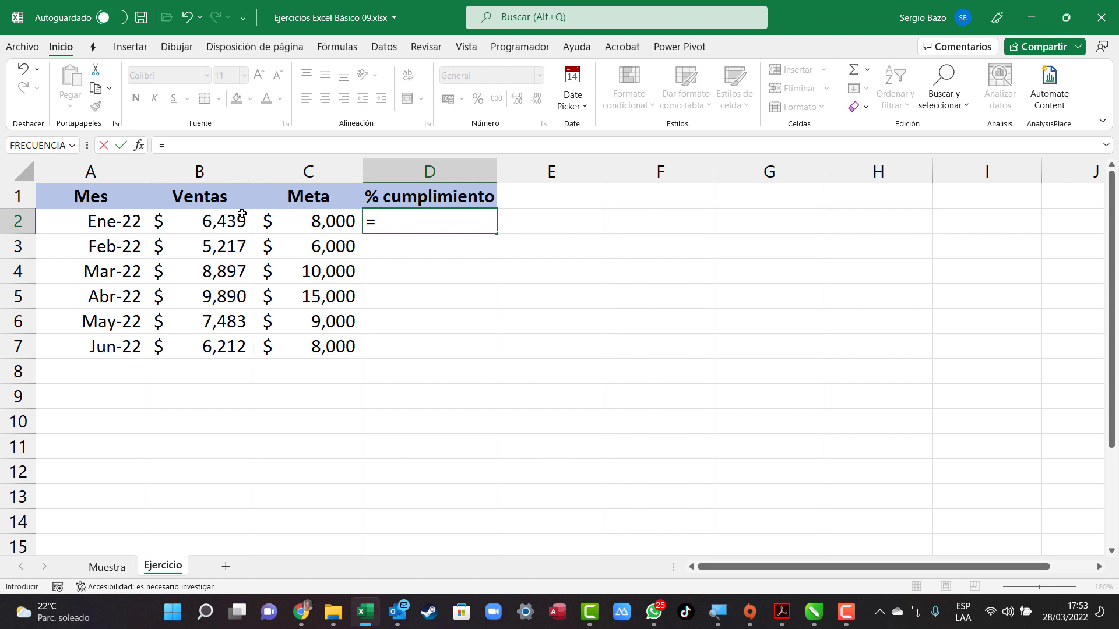
{"action": "left_click", "coordinate": [242, 214]}
{"action": "type", "text": "/"}
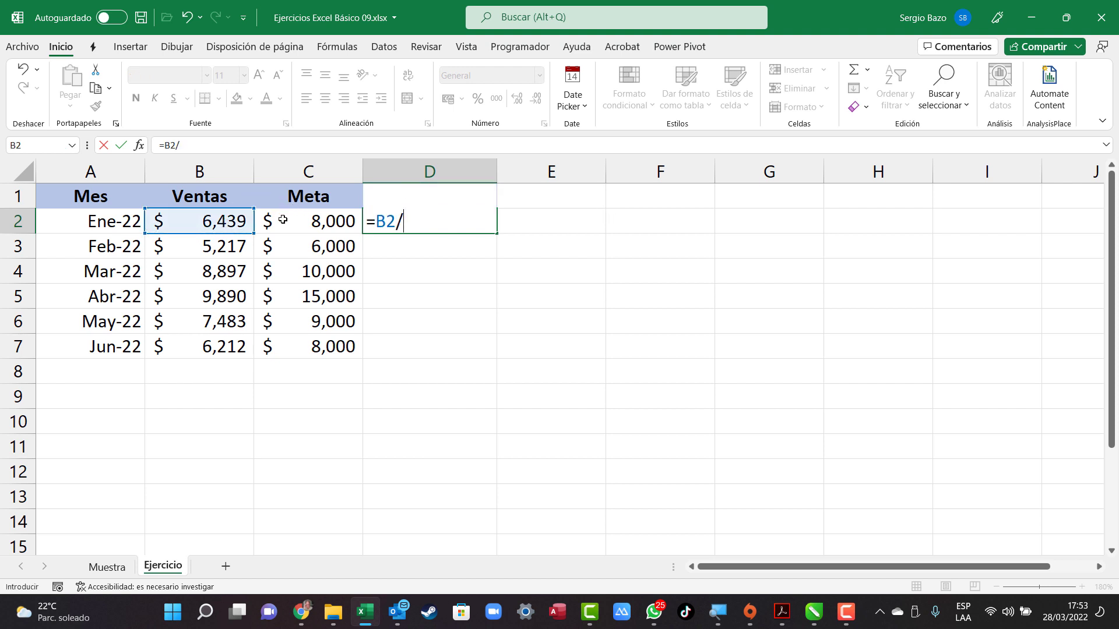
{"action": "left_click", "coordinate": [283, 219]}
{"action": "key", "text": "Return"}
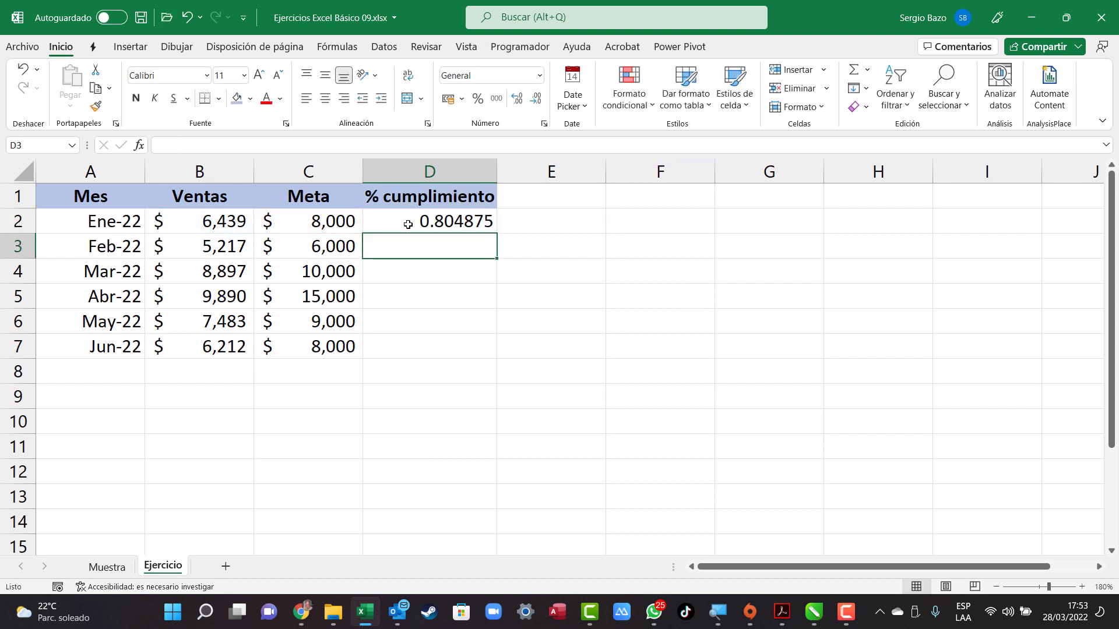
{"action": "left_click", "coordinate": [429, 221]}
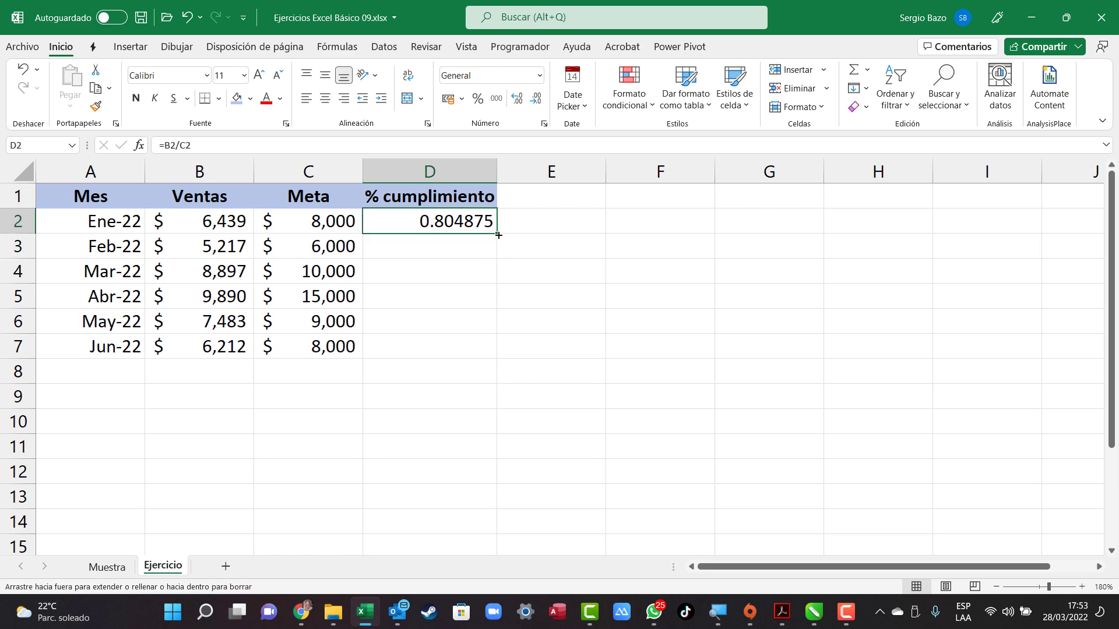
{"action": "double_click", "coordinate": [500, 235]}
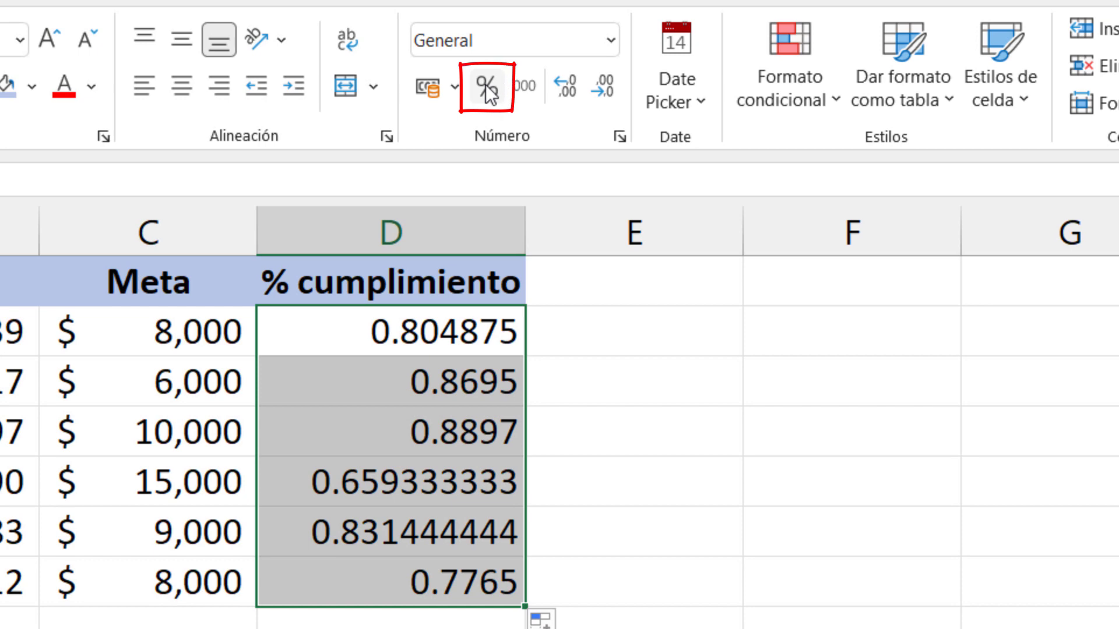
Format the compliance ratios as percentages with two decimals.
{"action": "left_click", "coordinate": [486, 85]}
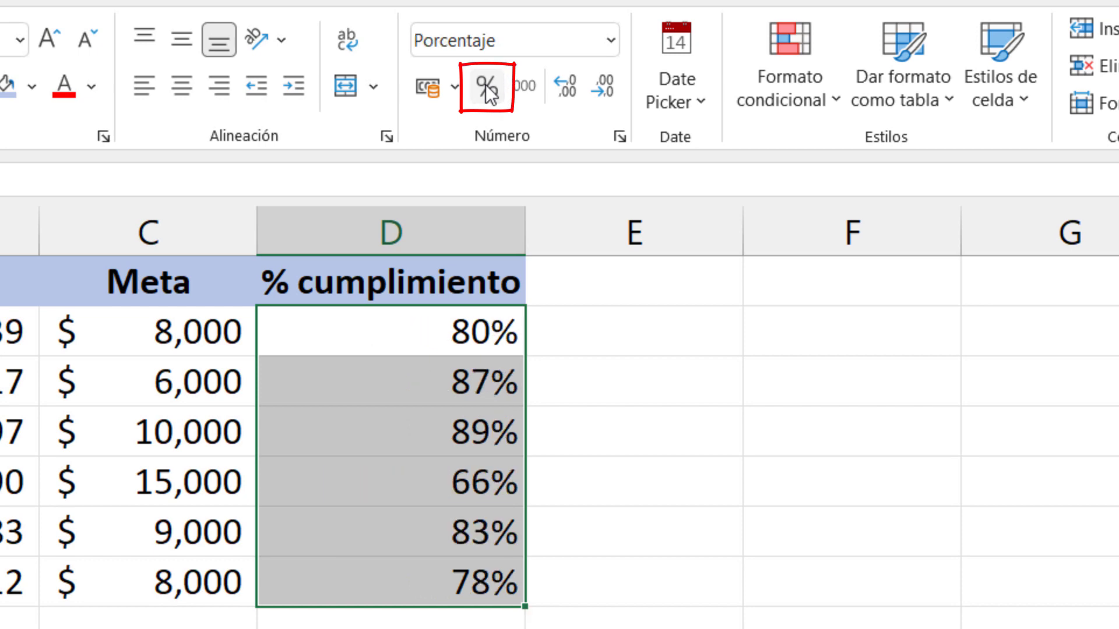
{"action": "left_click", "coordinate": [565, 89]}
{"action": "left_click", "coordinate": [568, 89]}
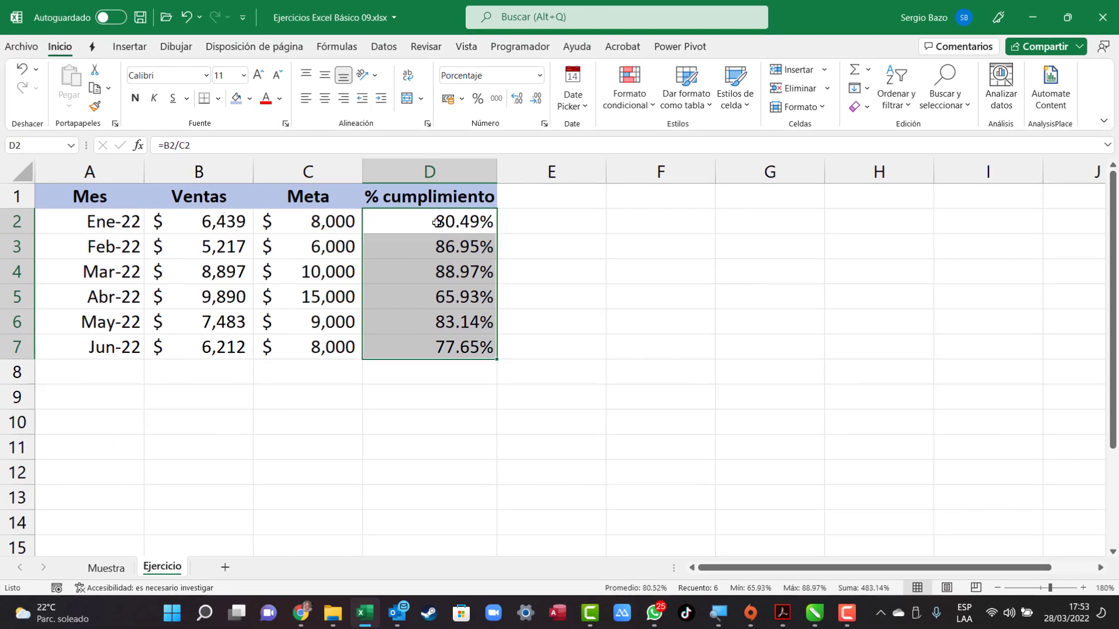
{"action": "left_click", "coordinate": [370, 220]}
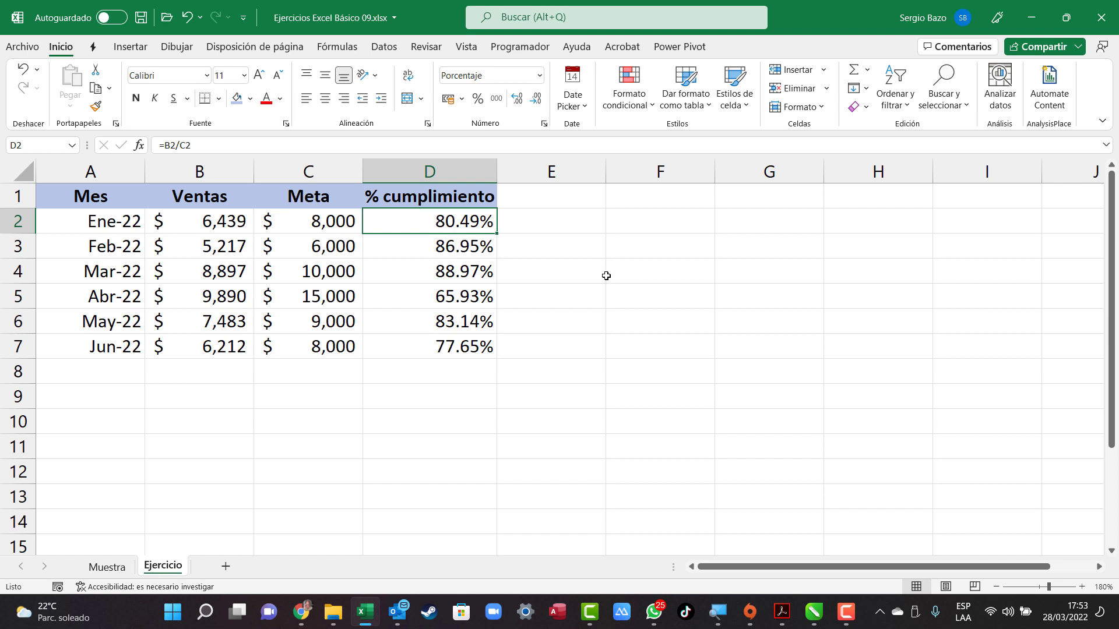
Insert a Columna agrupada chart from the table and resize it beside the data.
{"action": "left_click", "coordinate": [226, 249]}
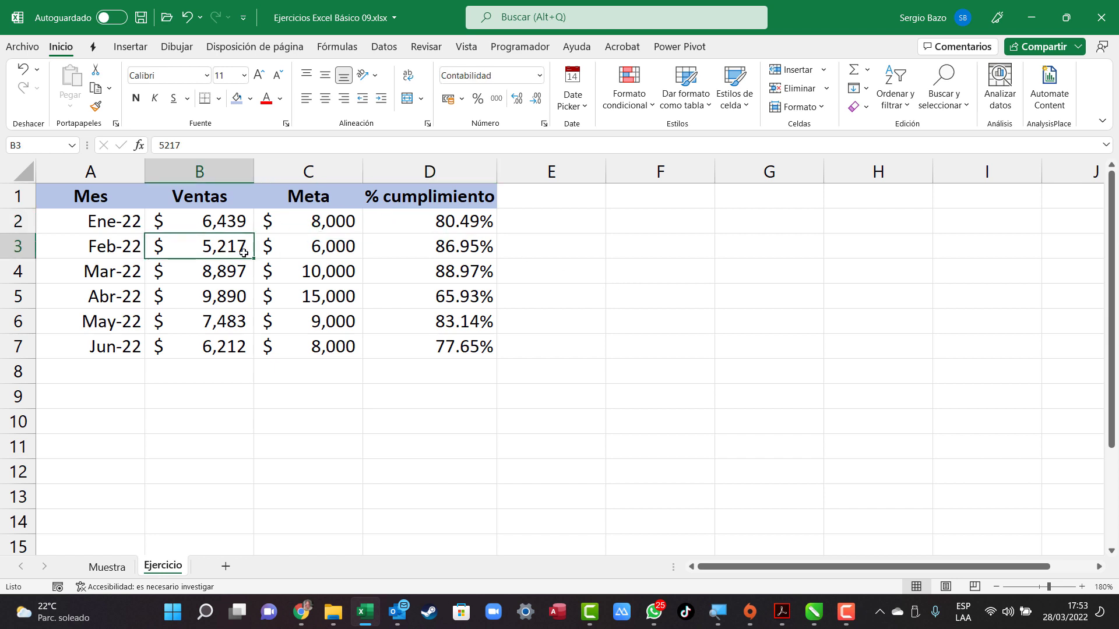
{"action": "left_click", "coordinate": [124, 51]}
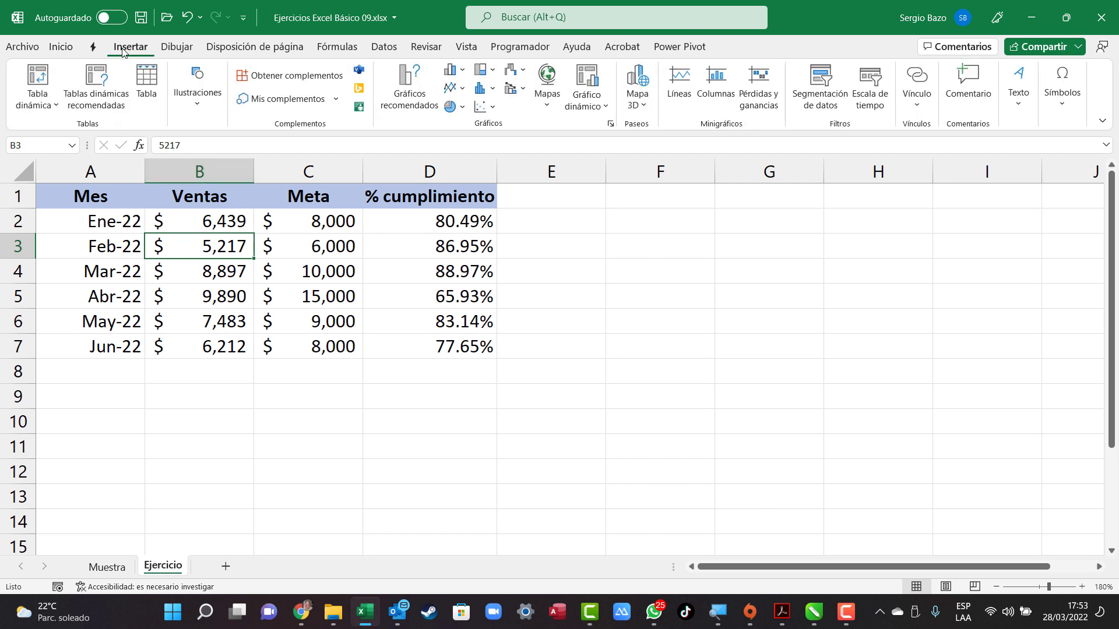
{"action": "left_click", "coordinate": [455, 71]}
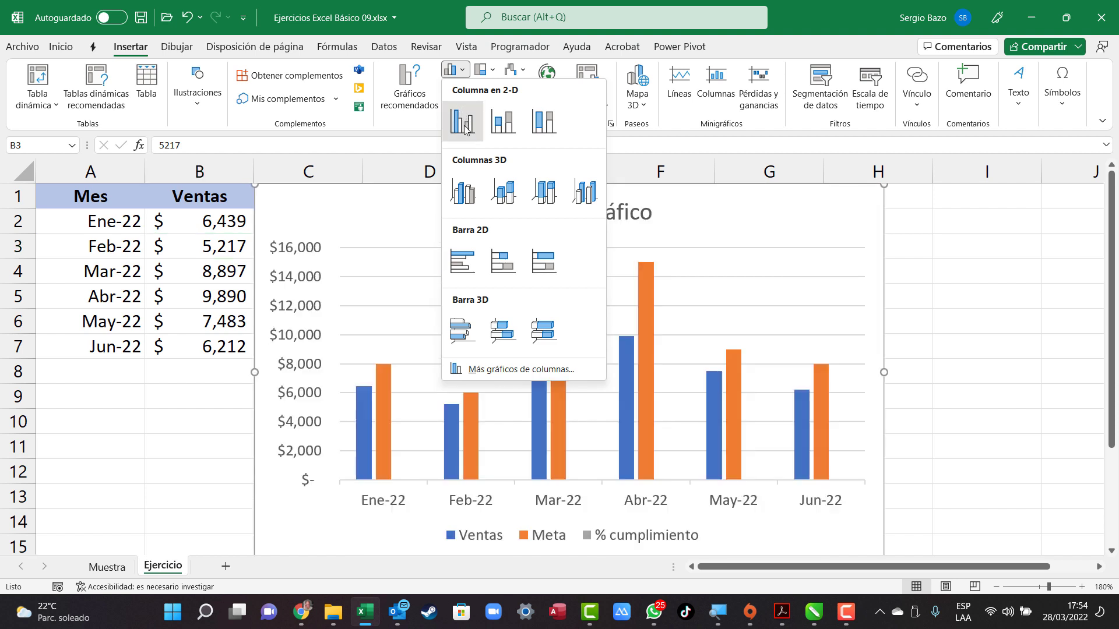
{"action": "left_click", "coordinate": [464, 128]}
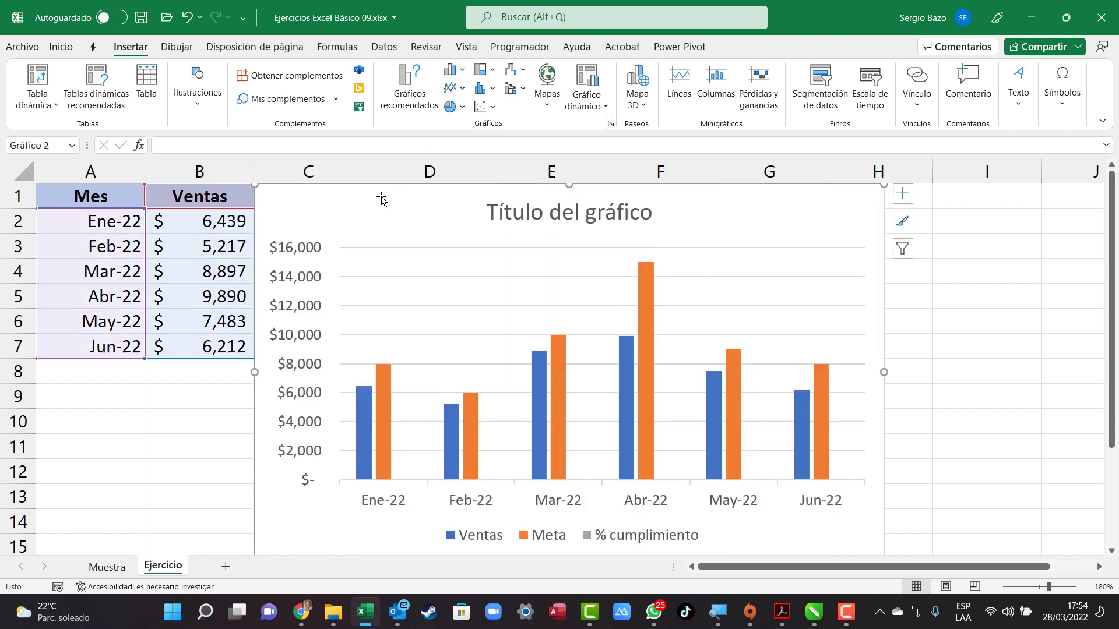
{"action": "left_click_drag", "start_coordinate": [382, 198], "coordinate": [487, 204]}
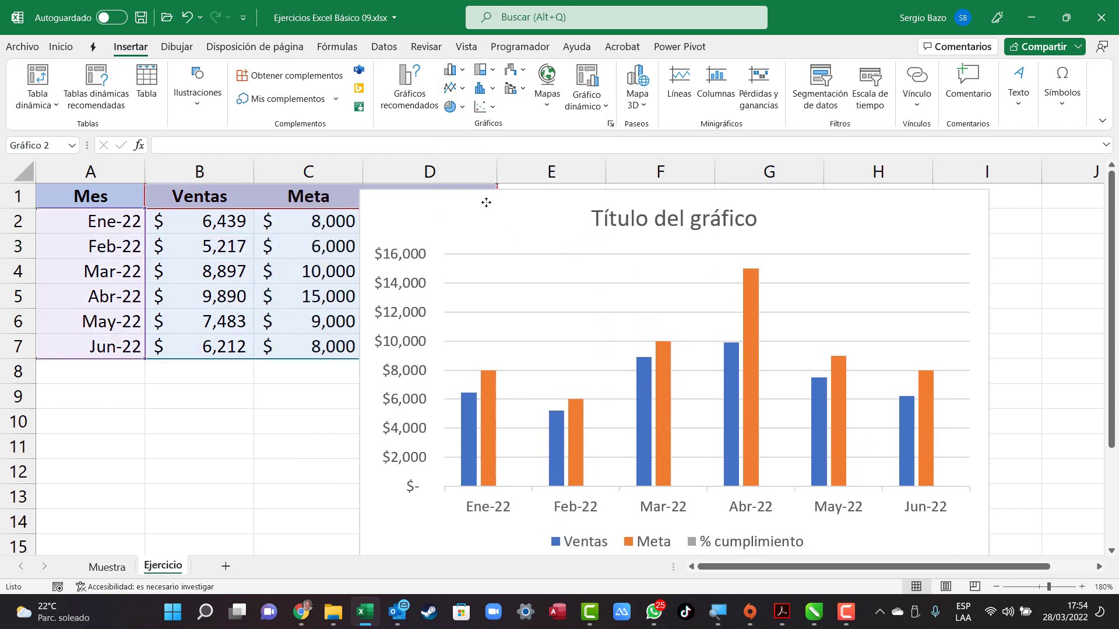
{"action": "left_click_drag", "start_coordinate": [360, 190], "coordinate": [457, 279]}
{"action": "left_click_drag", "start_coordinate": [533, 305], "coordinate": [591, 221]}
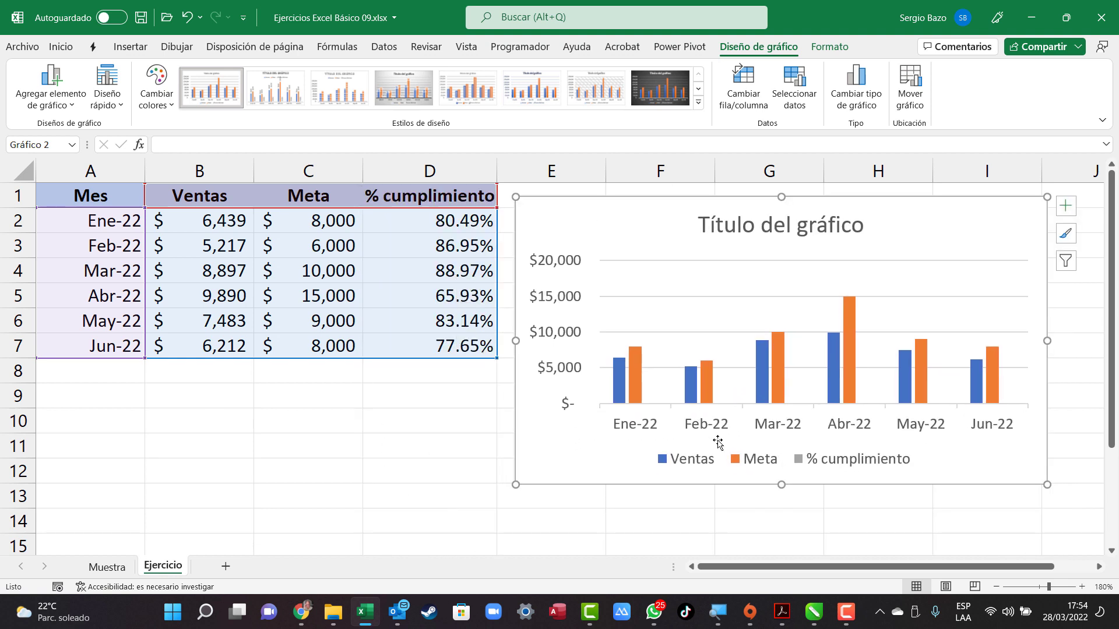
Make the chart taller and retitle it 'Ventas 1° semestre 2022' in bold.
{"action": "left_click_drag", "start_coordinate": [782, 484], "coordinate": [782, 536]}
{"action": "left_click", "coordinate": [757, 228]}
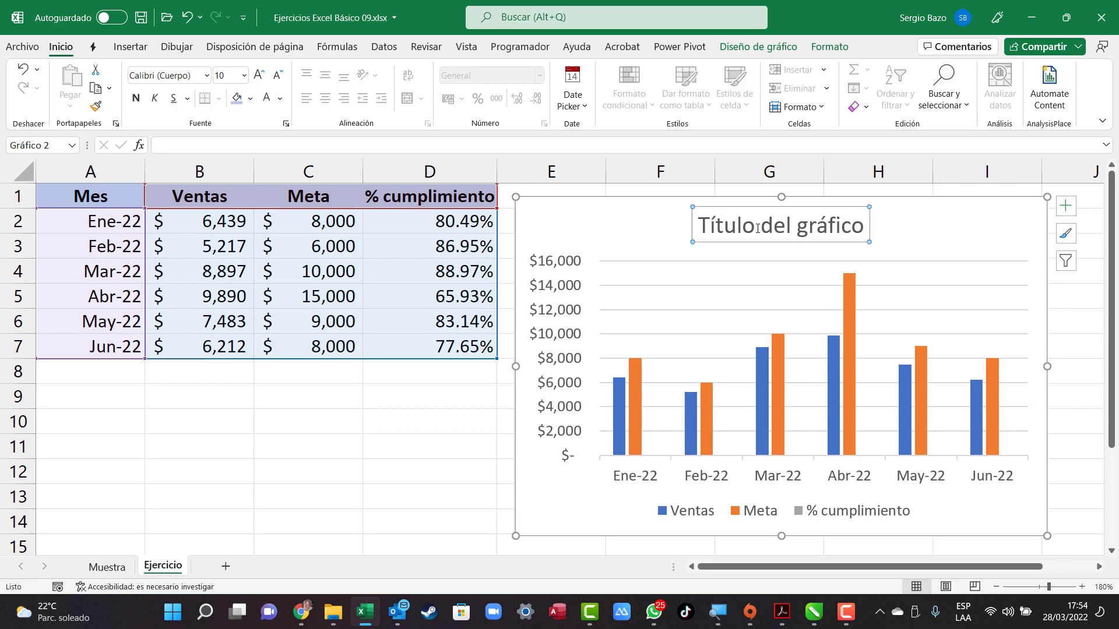
{"action": "left_click", "coordinate": [704, 224]}
{"action": "left_click_drag", "start_coordinate": [699, 226], "coordinate": [875, 225]}
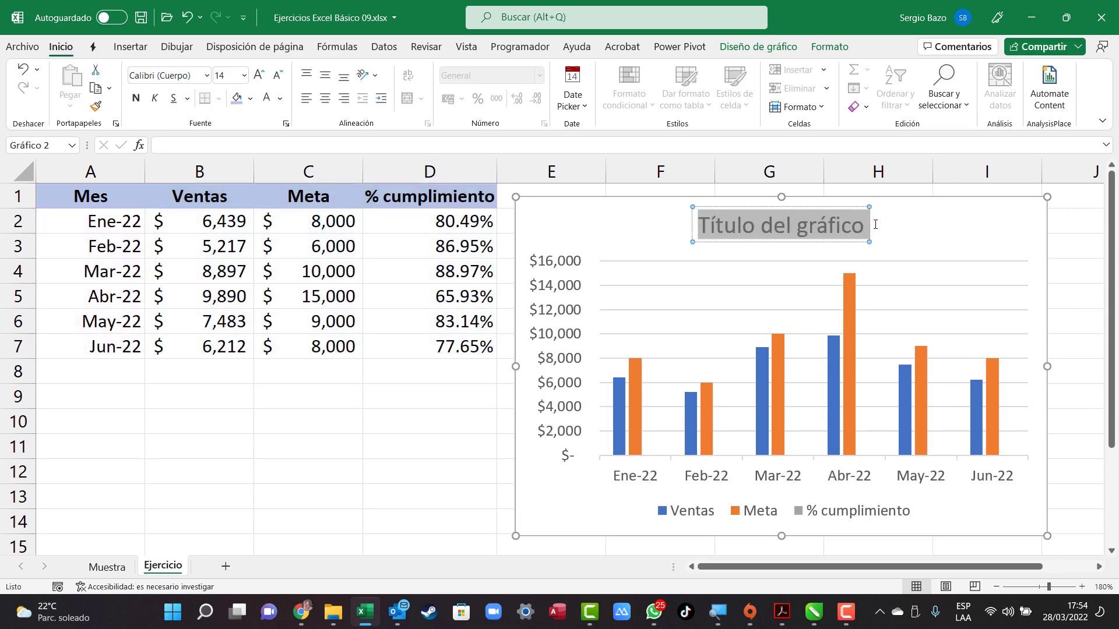
{"action": "type", "text": "Ventas 1° semestre 2022"}
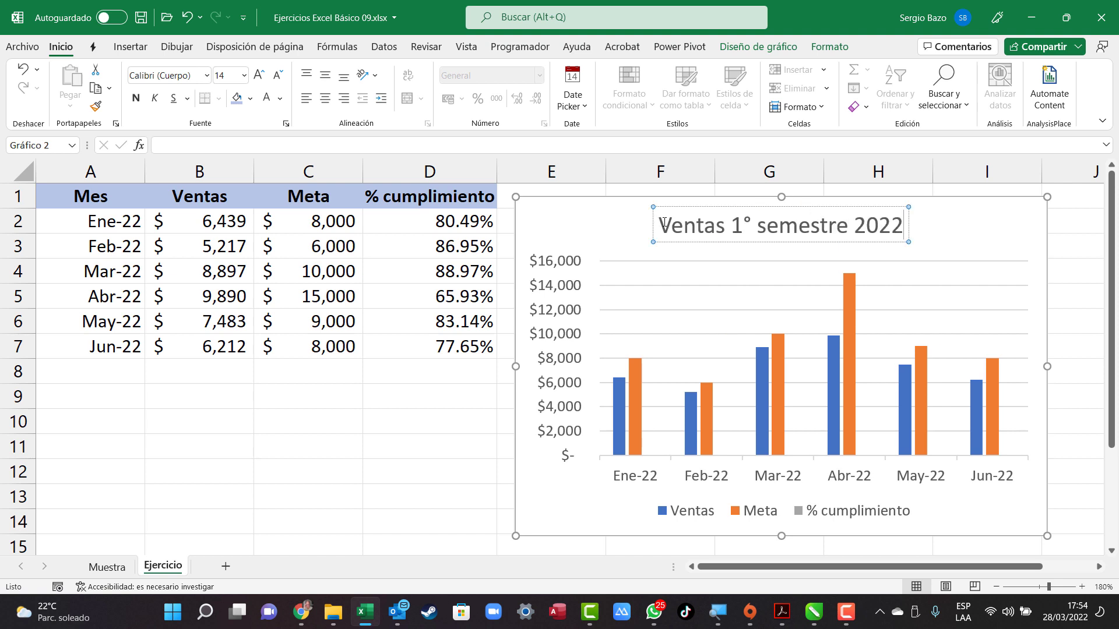
{"action": "left_click_drag", "start_coordinate": [658, 225], "coordinate": [908, 226]}
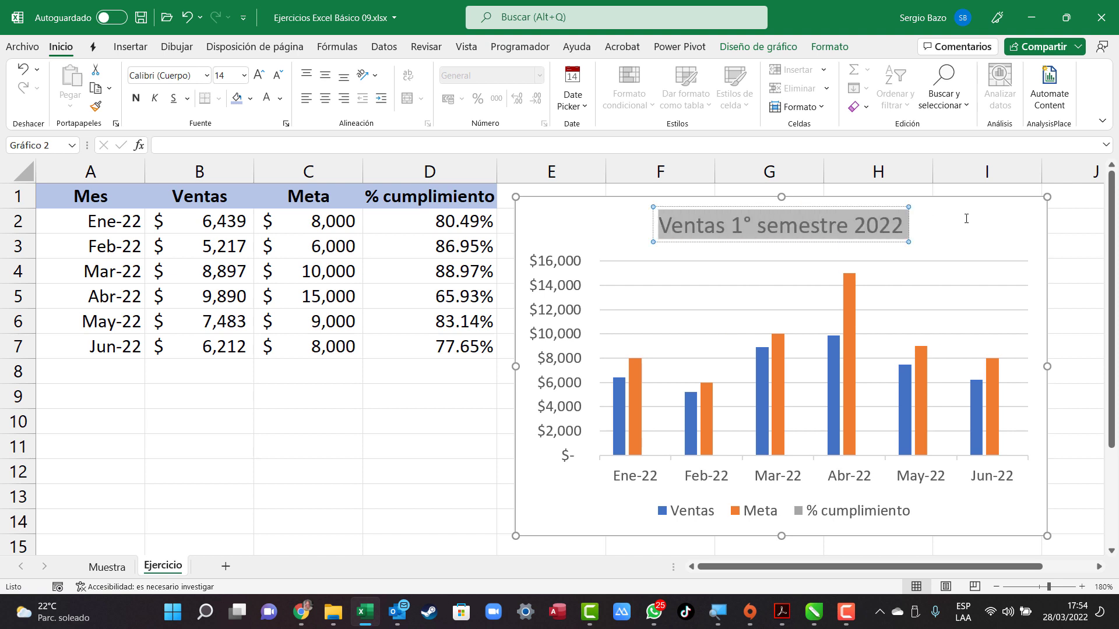
{"action": "left_click", "coordinate": [135, 101]}
{"action": "left_click", "coordinate": [661, 529]}
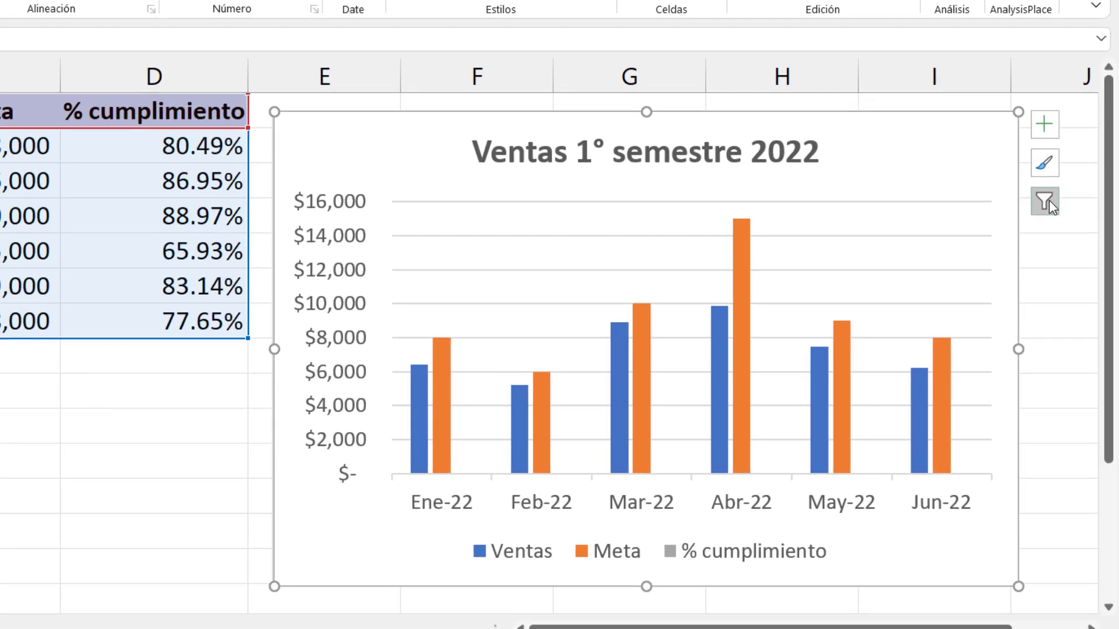
Filter the % cumplimiento series out of the chart.
{"action": "left_click", "coordinate": [1049, 203]}
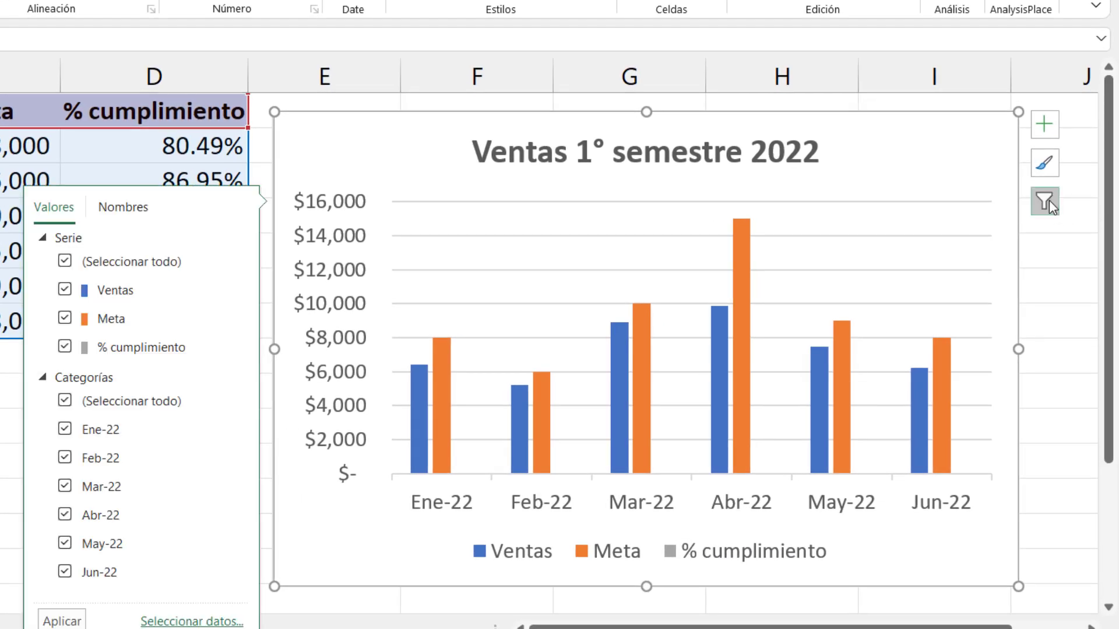
{"action": "left_click", "coordinate": [65, 348]}
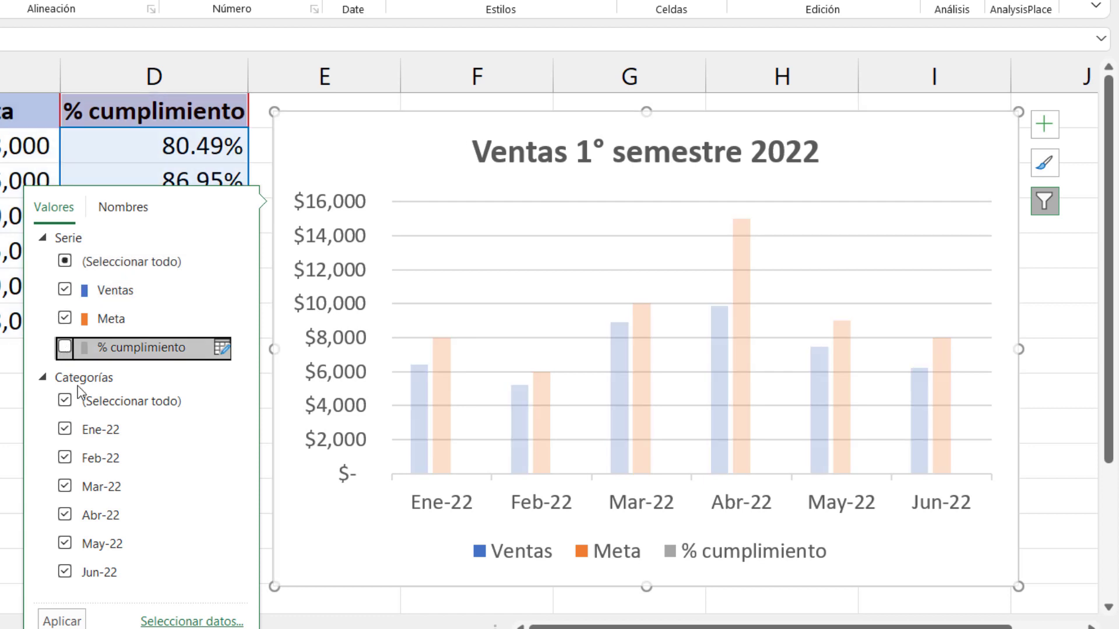
{"action": "left_click", "coordinate": [63, 621]}
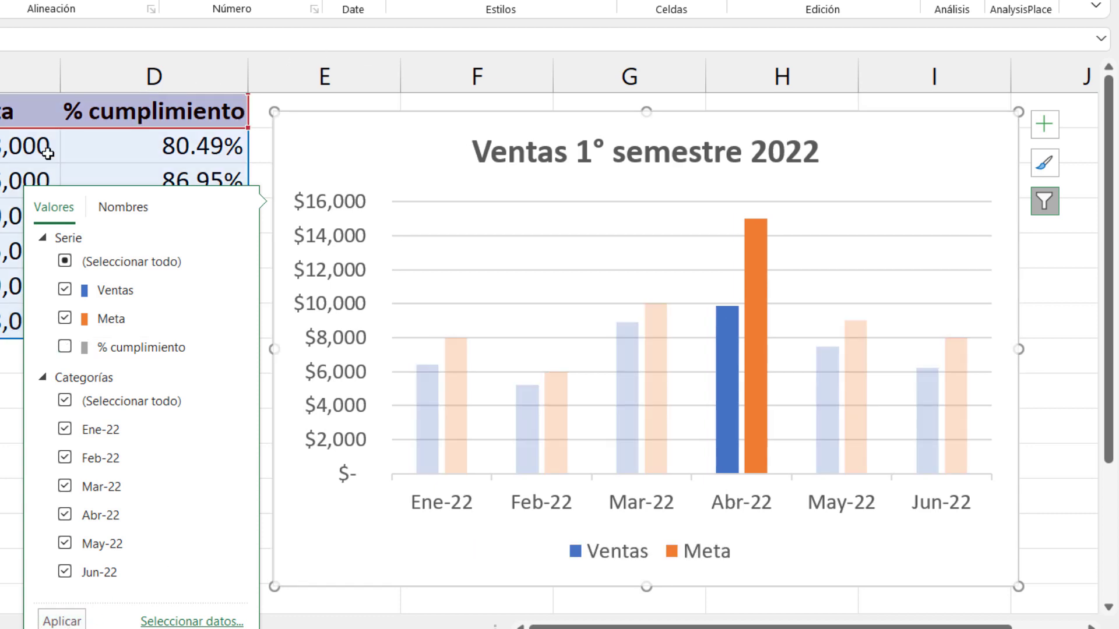
{"action": "key", "text": "Escape"}
{"action": "key", "text": "Escape"}
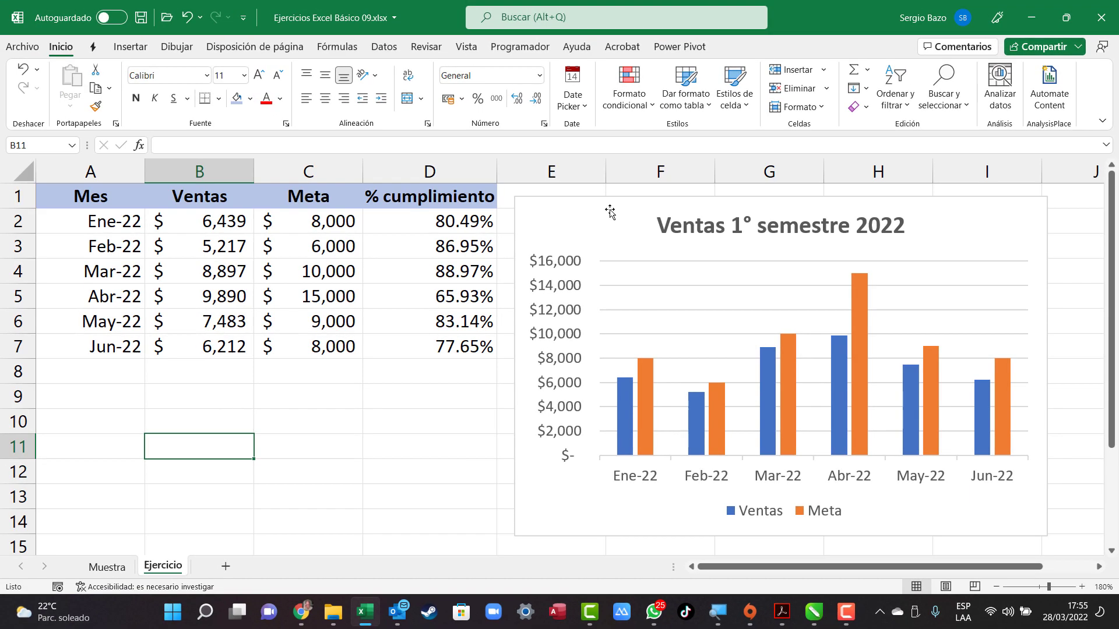
Set the Meta series gap width (Ancho del rango) to 14%.
{"action": "left_click", "coordinate": [606, 212]}
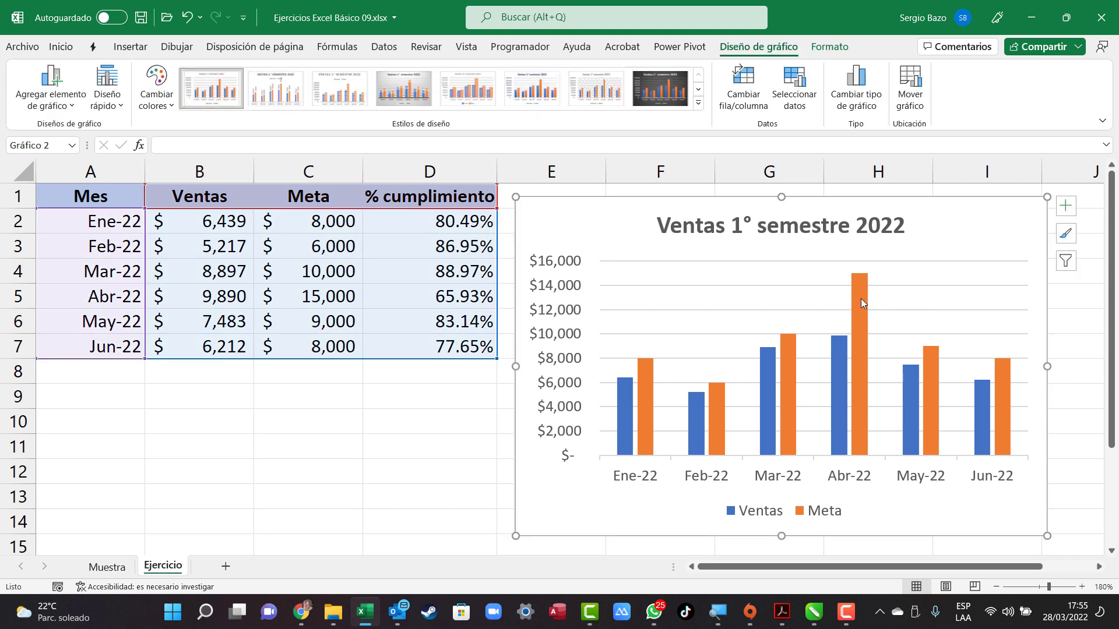
{"action": "mouse_move", "coordinate": [859, 332]}
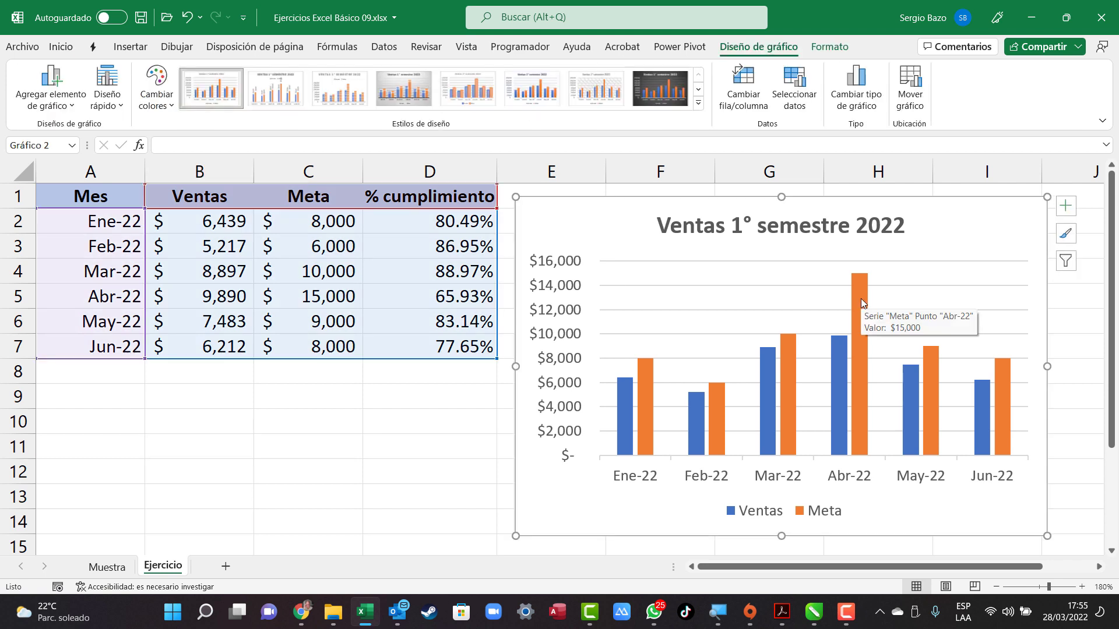
{"action": "double_click", "coordinate": [861, 298]}
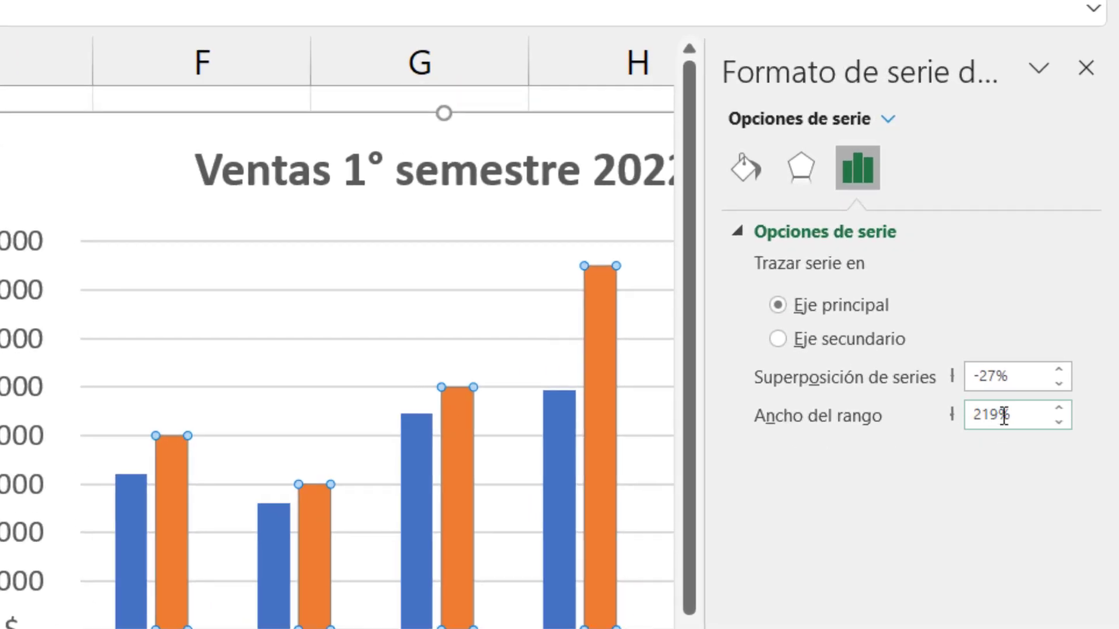
{"action": "left_click", "coordinate": [998, 415]}
{"action": "left_click_drag", "start_coordinate": [941, 411], "coordinate": [918, 411]}
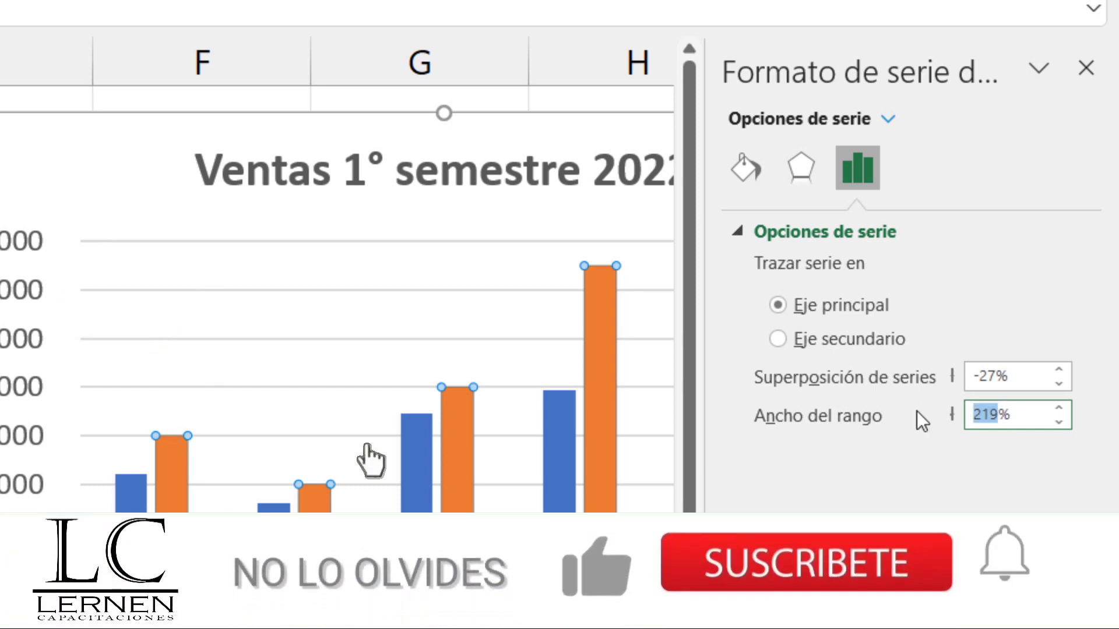
{"action": "type", "text": "14"}
{"action": "key", "text": "Return"}
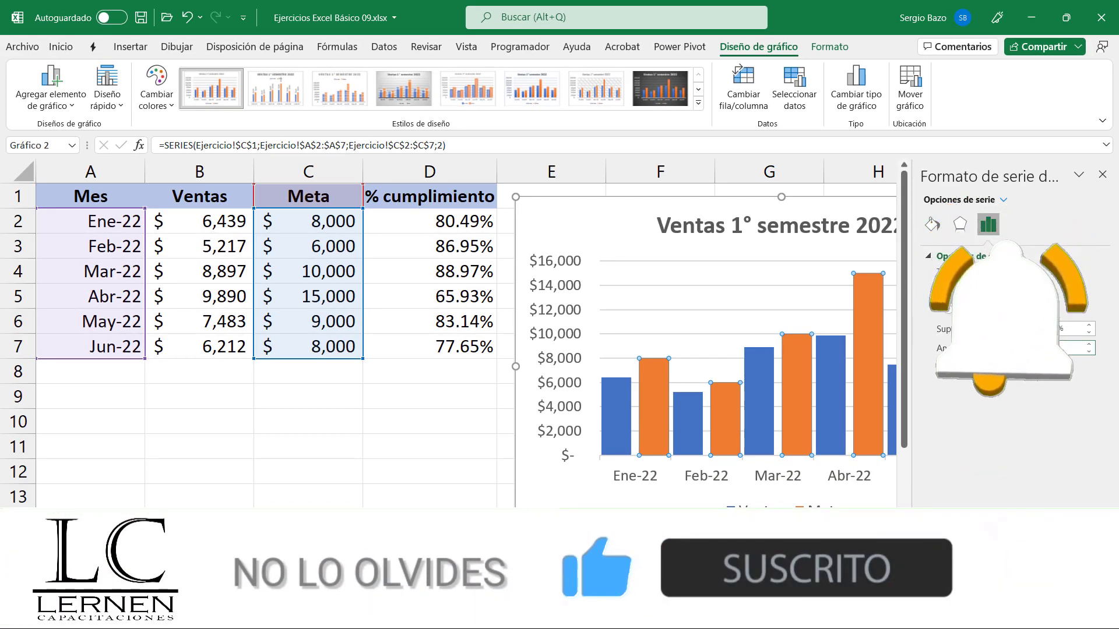
{"action": "left_click", "coordinate": [1103, 174]}
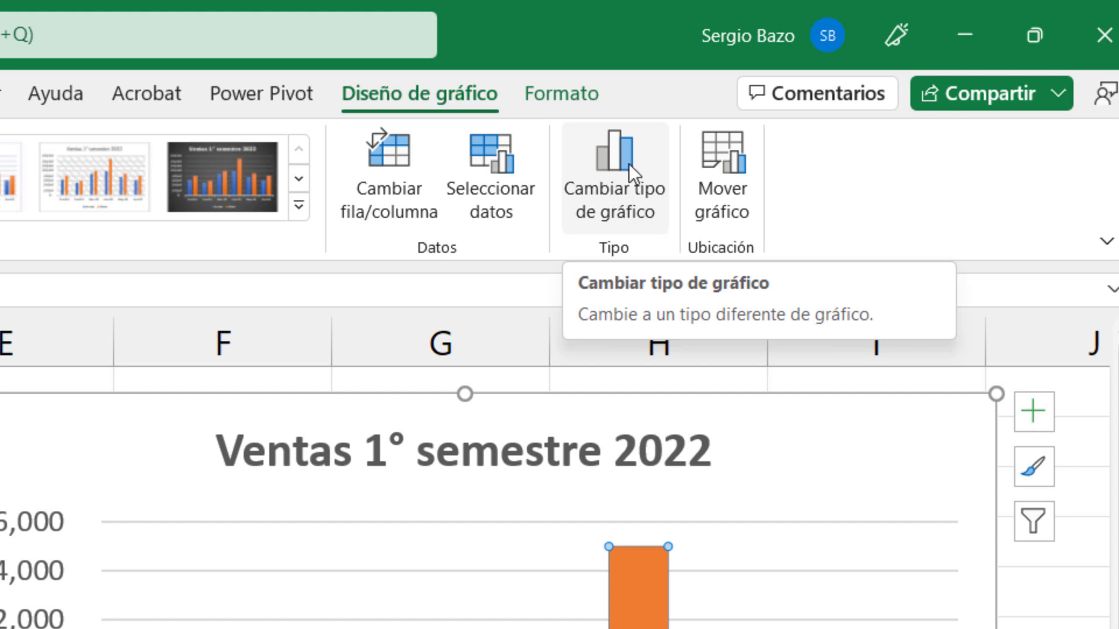
Change to a Combinado chart with the Ventas series on the secondary axis.
{"action": "left_click", "coordinate": [622, 192]}
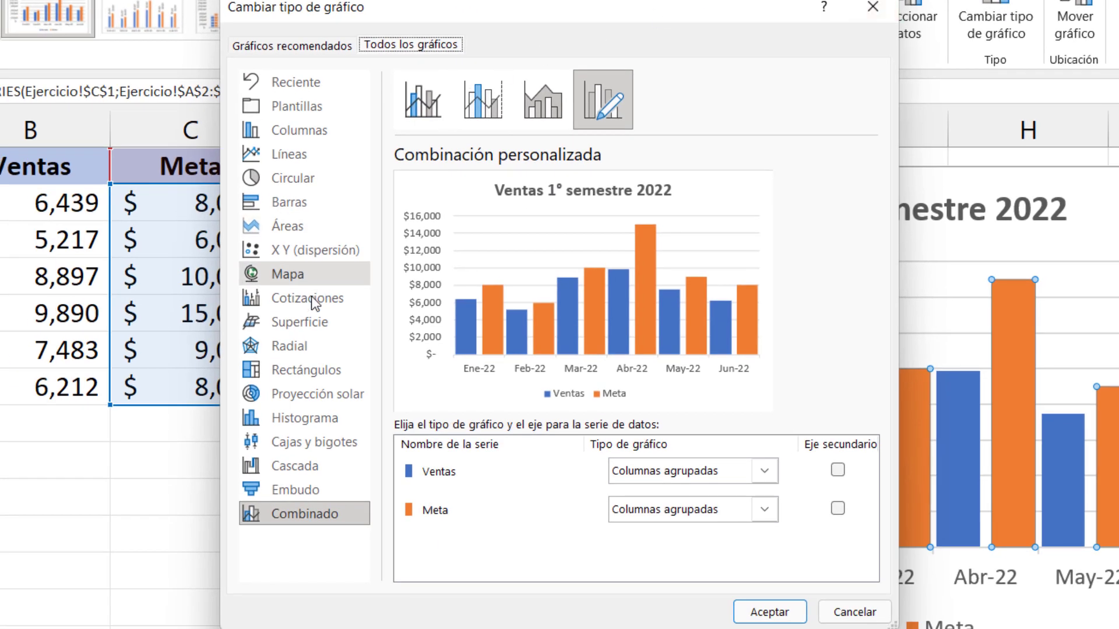
{"action": "left_click", "coordinate": [278, 512]}
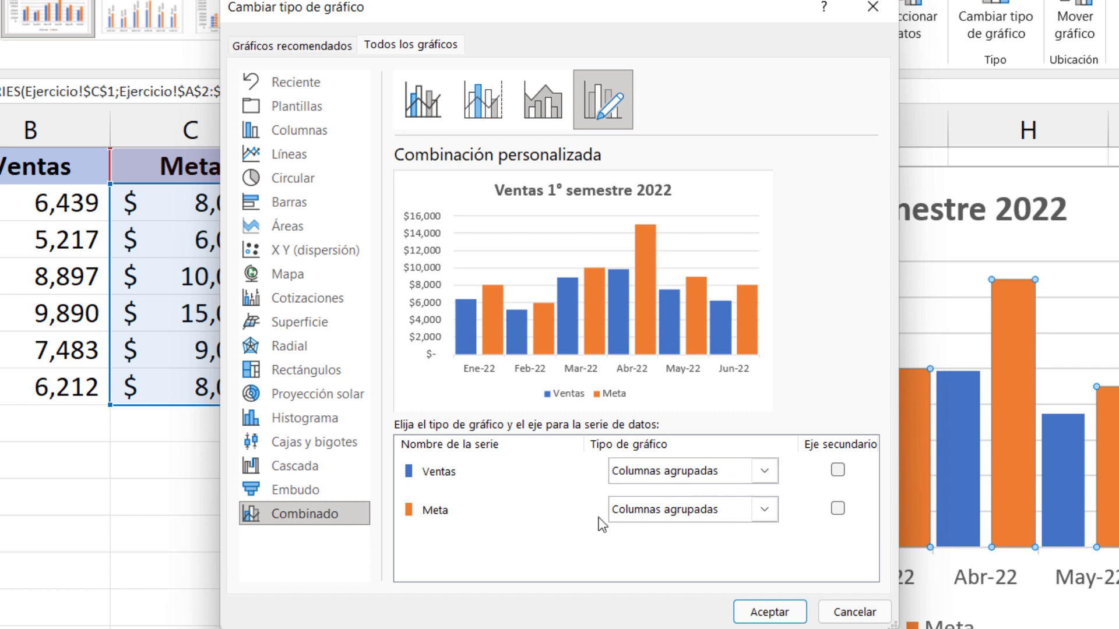
{"action": "left_click", "coordinate": [838, 471]}
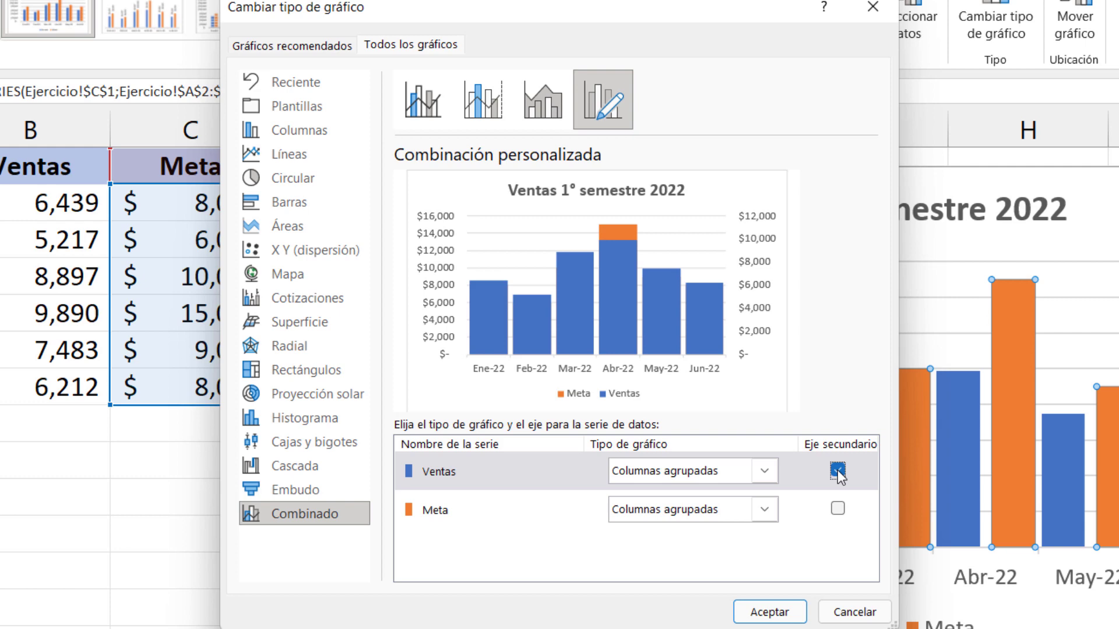
{"action": "left_click", "coordinate": [775, 610]}
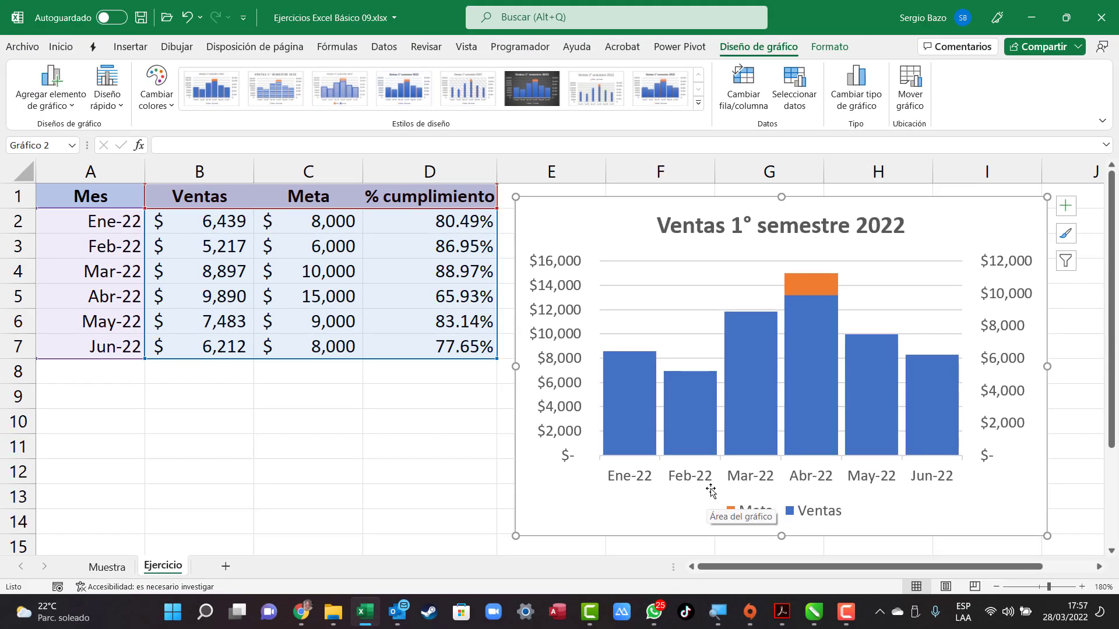
Set the left vertical axis bounds to minimum 1000 and maximum 15000.
{"action": "double_click", "coordinate": [558, 262]}
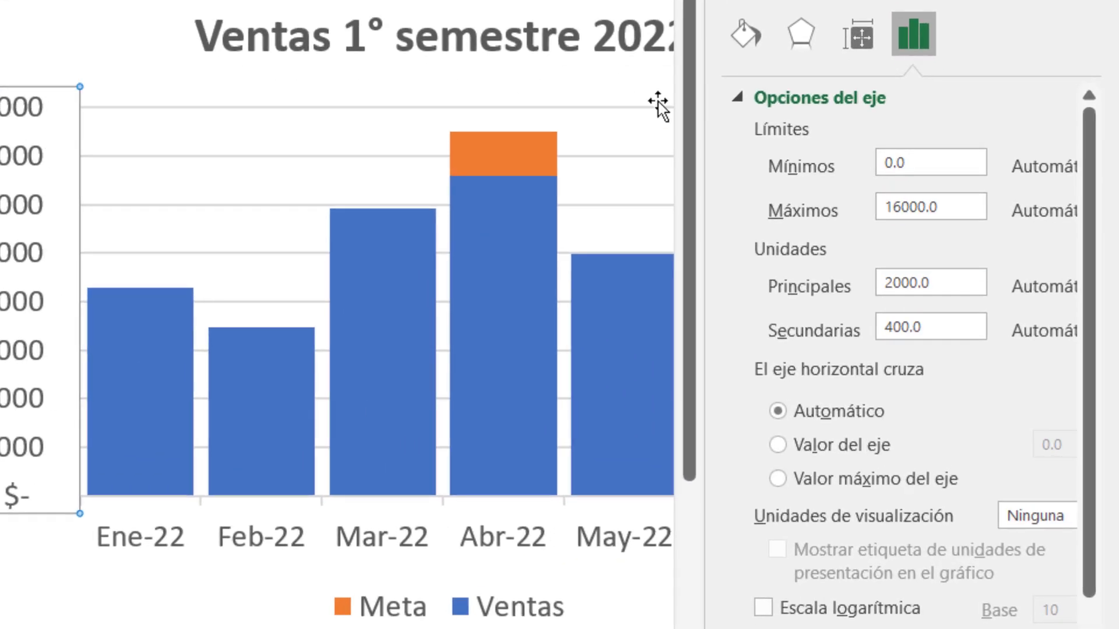
{"action": "left_click", "coordinate": [894, 162]}
{"action": "type", "text": "1000"}
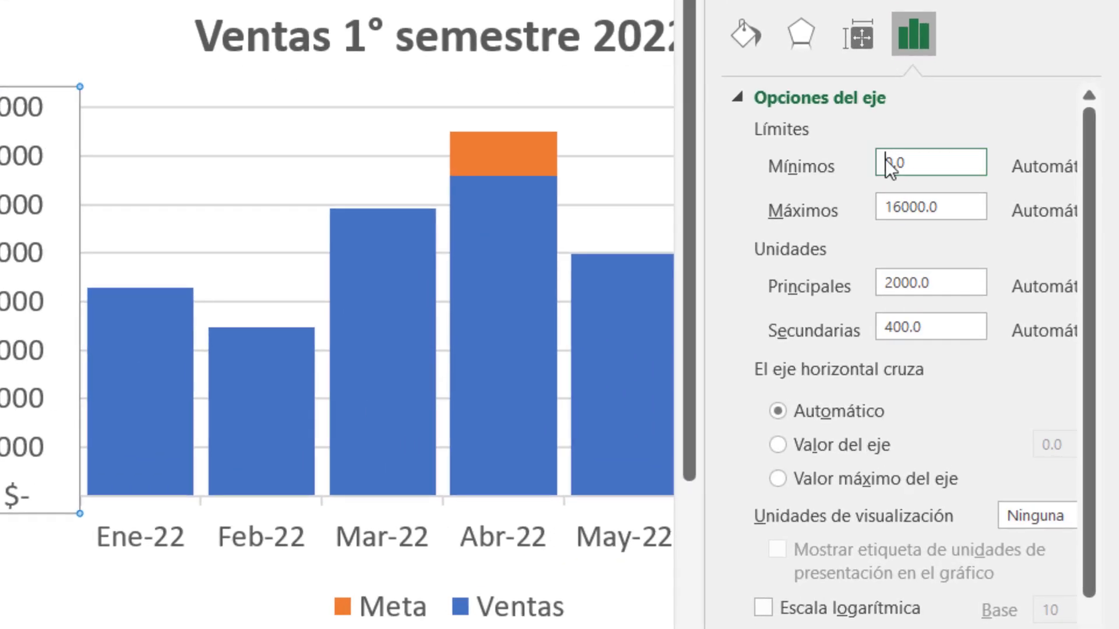
{"action": "key", "text": "Return"}
{"action": "type", "text": "15000"}
{"action": "key", "text": "Return"}
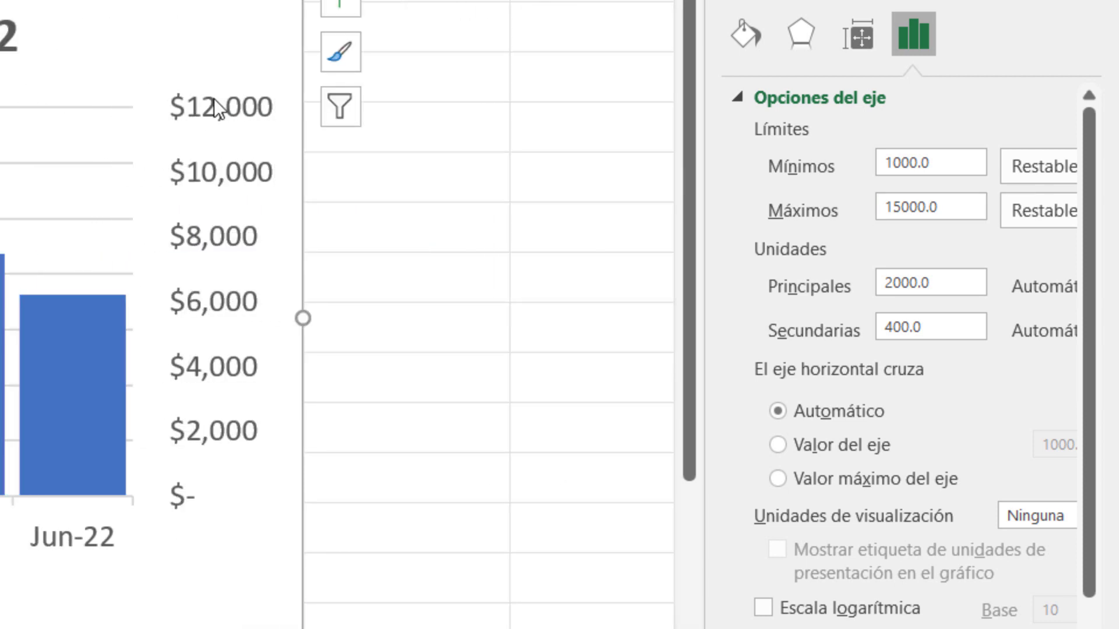
Give the right secondary axis the same 1000 minimum and 15000 maximum.
{"action": "left_click", "coordinate": [220, 106]}
{"action": "left_click", "coordinate": [915, 159]}
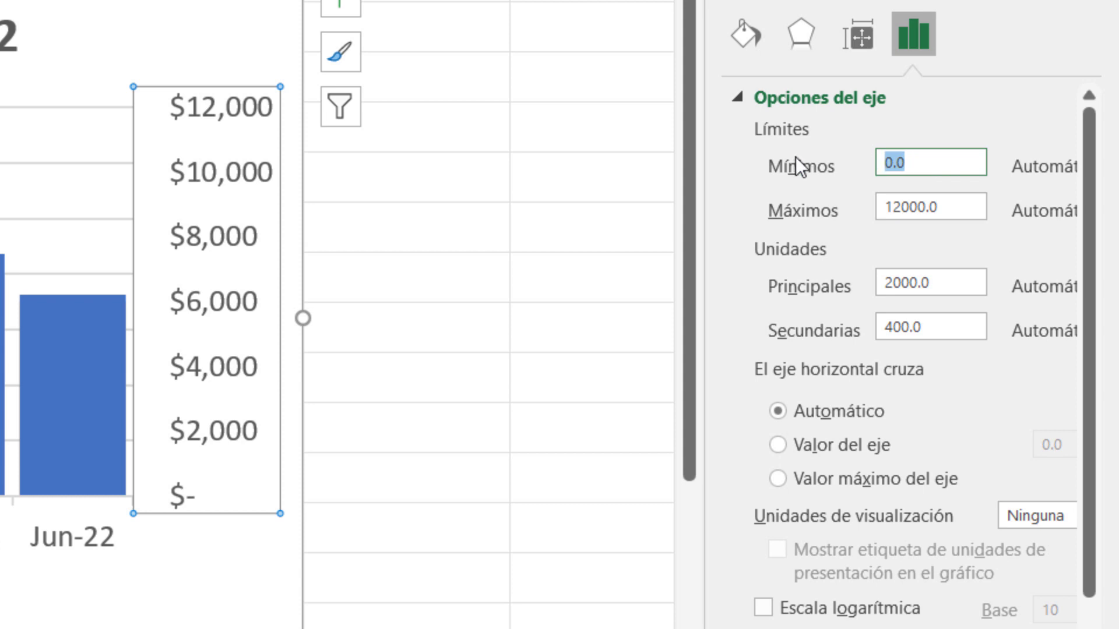
{"action": "type", "text": "1000"}
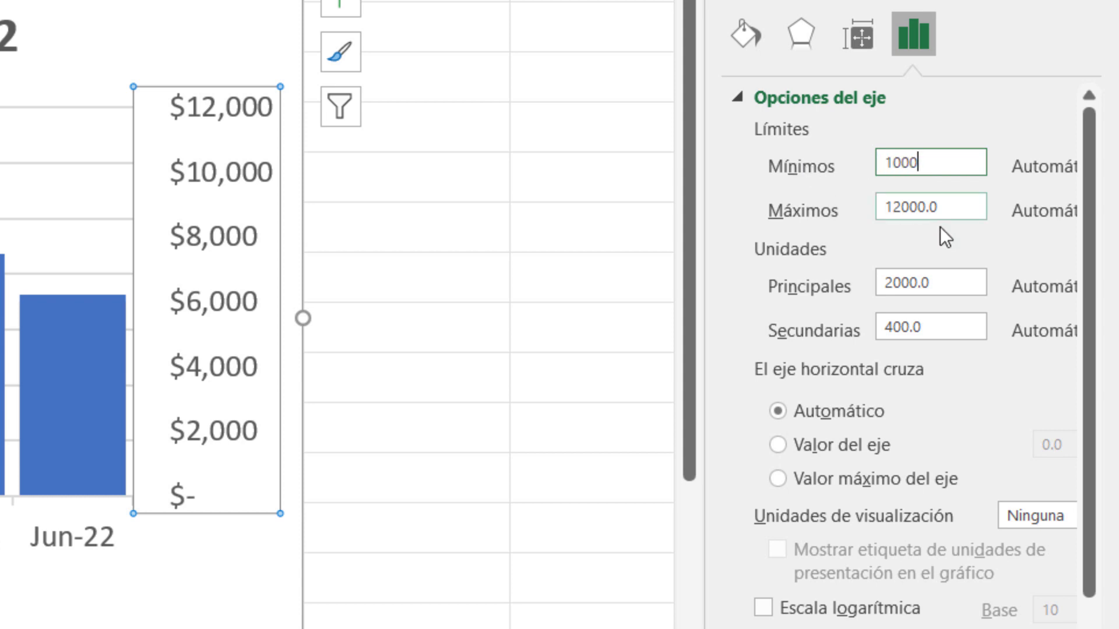
{"action": "key", "text": "Tab"}
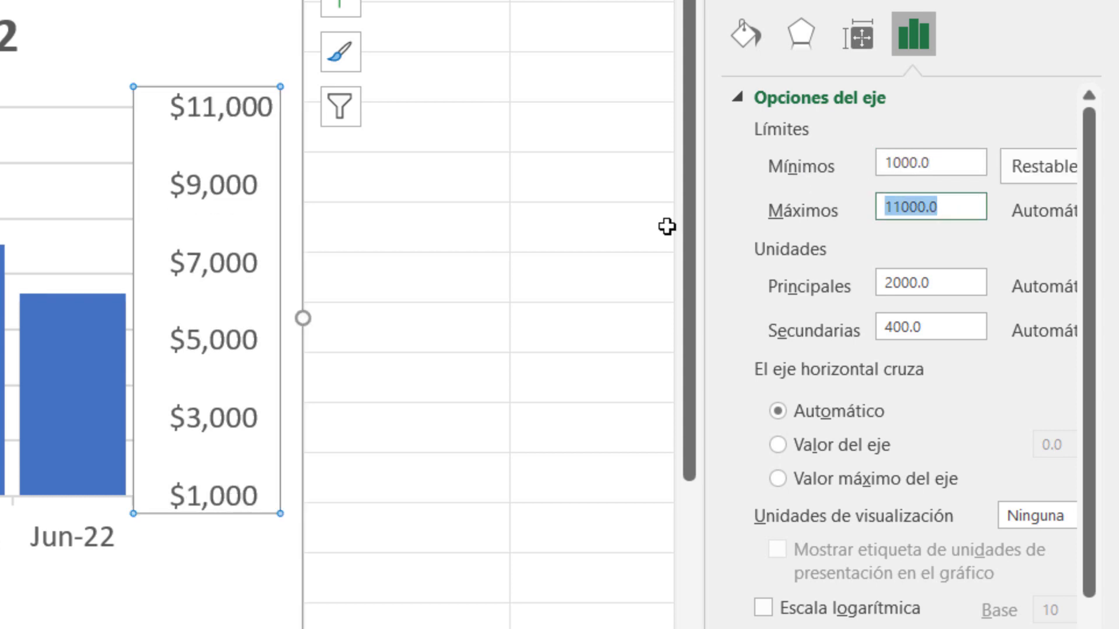
{"action": "type", "text": "15000"}
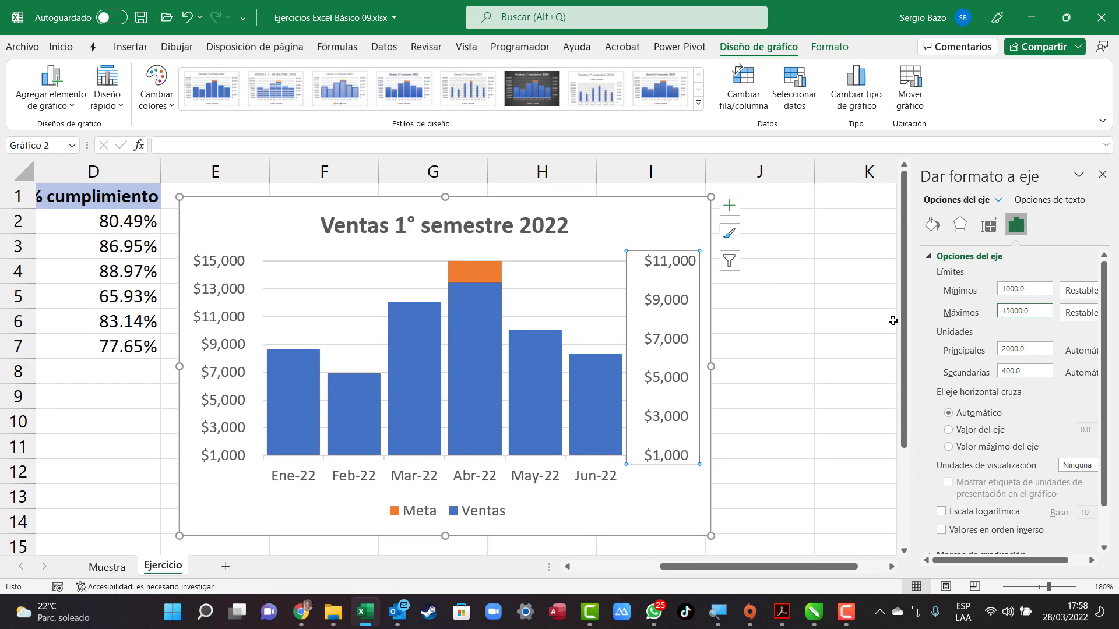
{"action": "key", "text": "Return"}
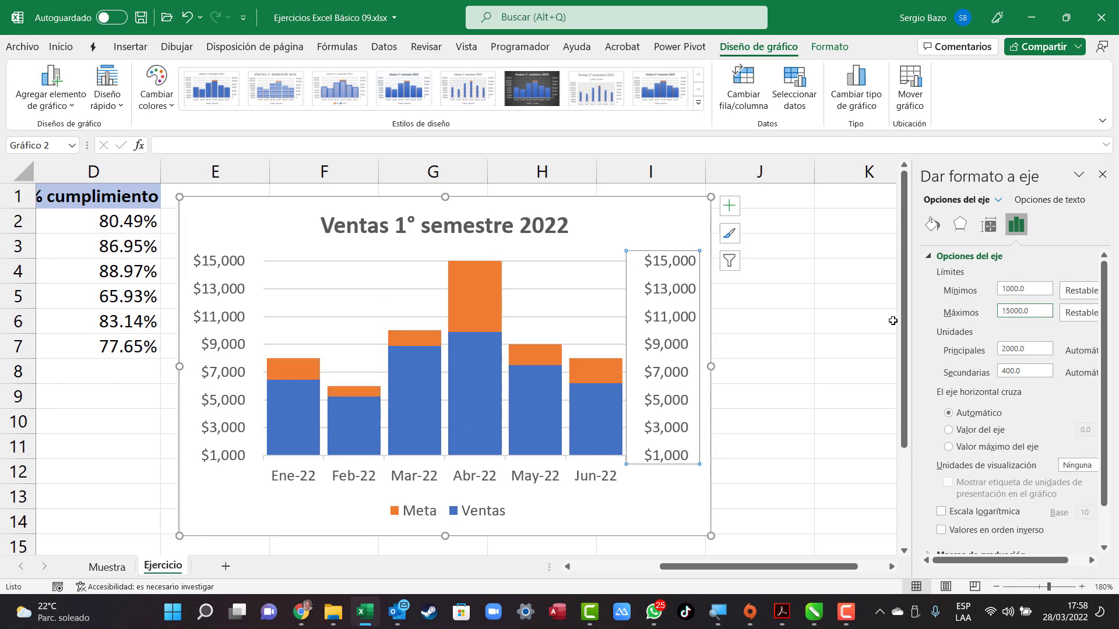
Set the Ventas series gap width to 100%.
{"action": "left_click", "coordinate": [469, 362]}
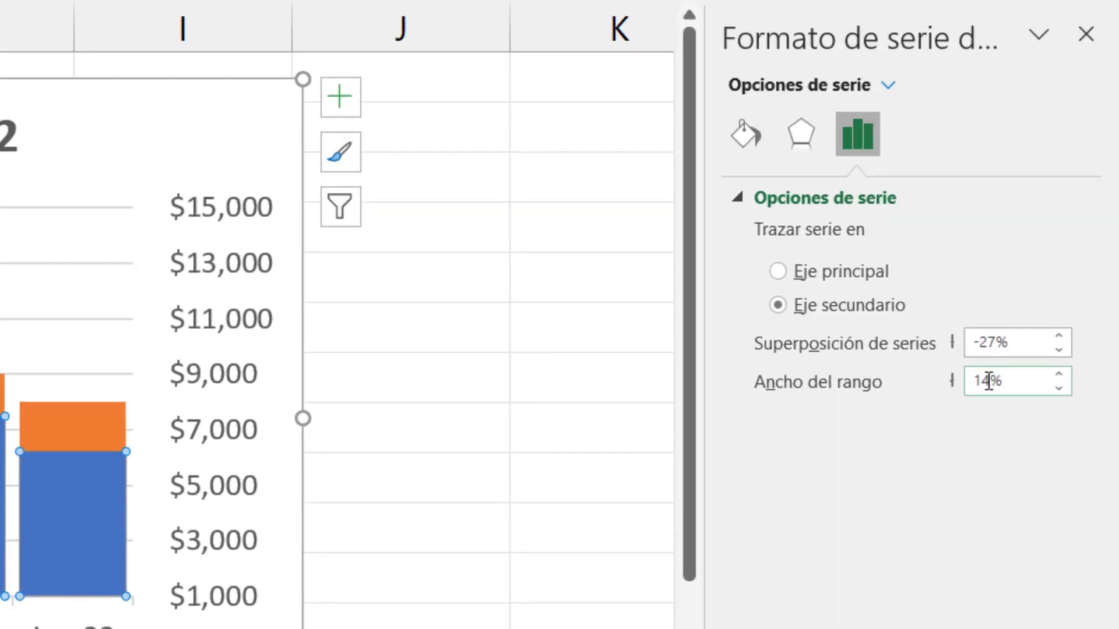
{"action": "left_click", "coordinate": [989, 380]}
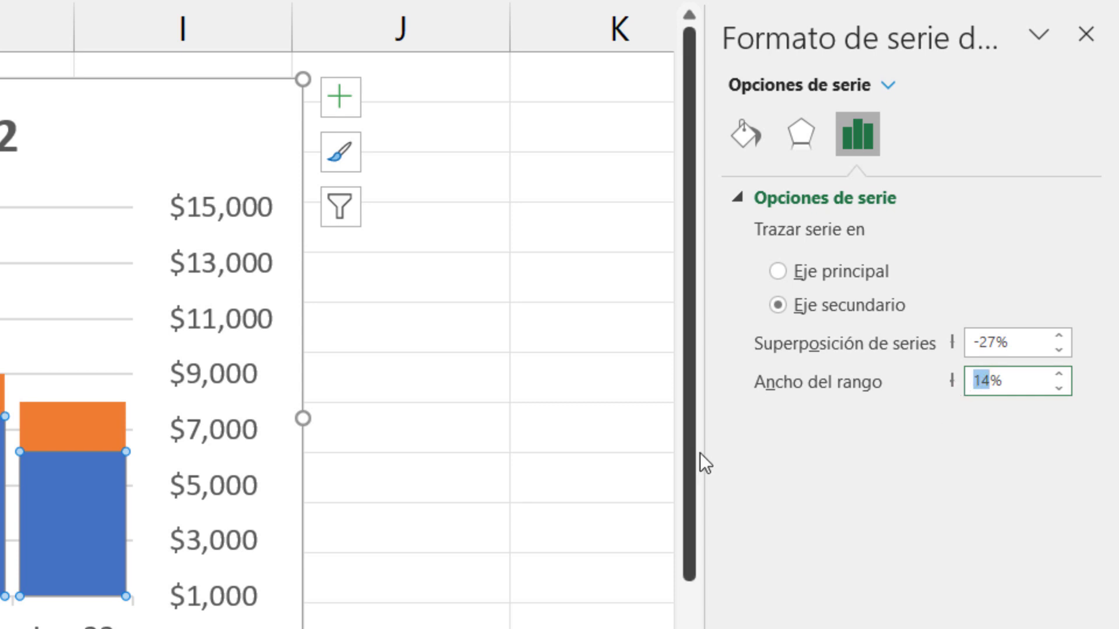
{"action": "type", "text": "1"}
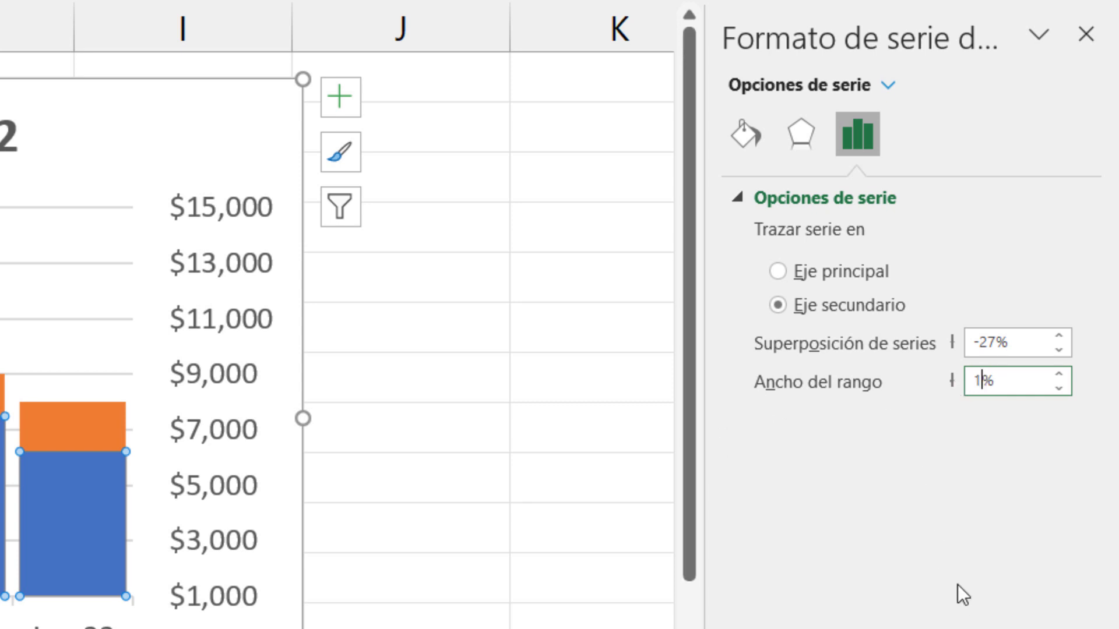
{"action": "type", "text": "00"}
{"action": "key", "text": "Return"}
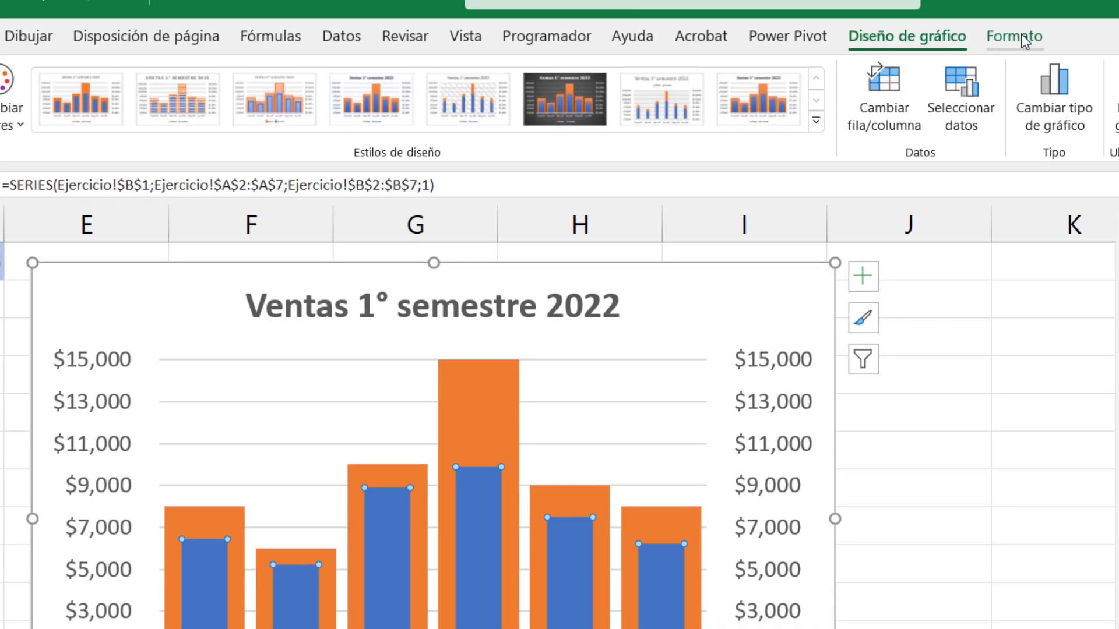
Fill the Ventas series red and the Meta series Azul Énfasis 1 Claro 60%.
{"action": "left_click", "coordinate": [1021, 38]}
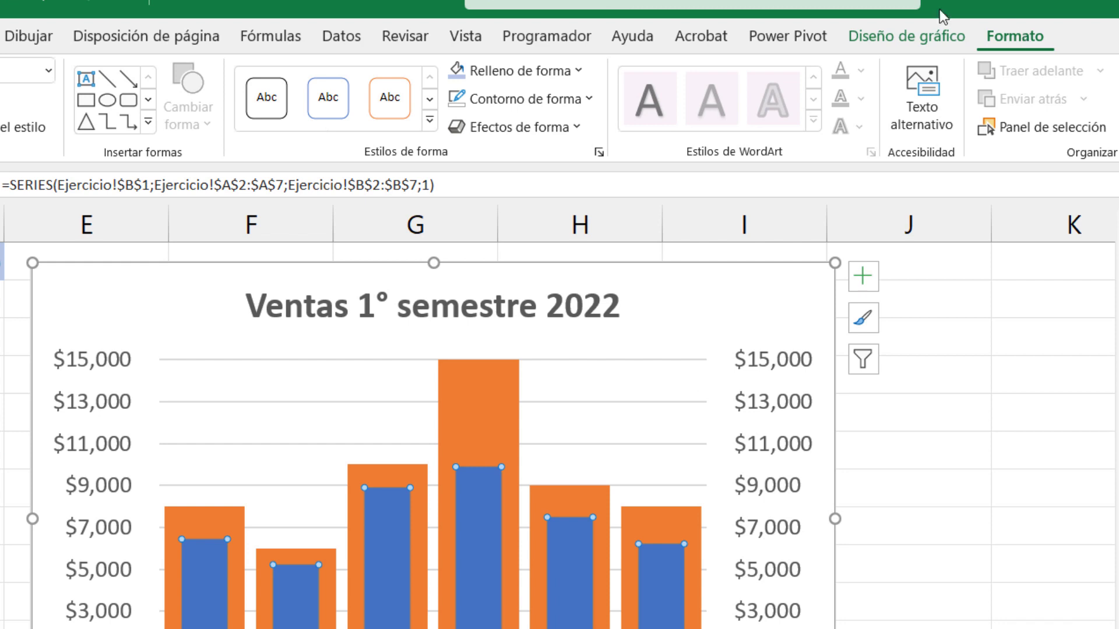
{"action": "left_click", "coordinate": [496, 71]}
{"action": "left_click", "coordinate": [471, 276]}
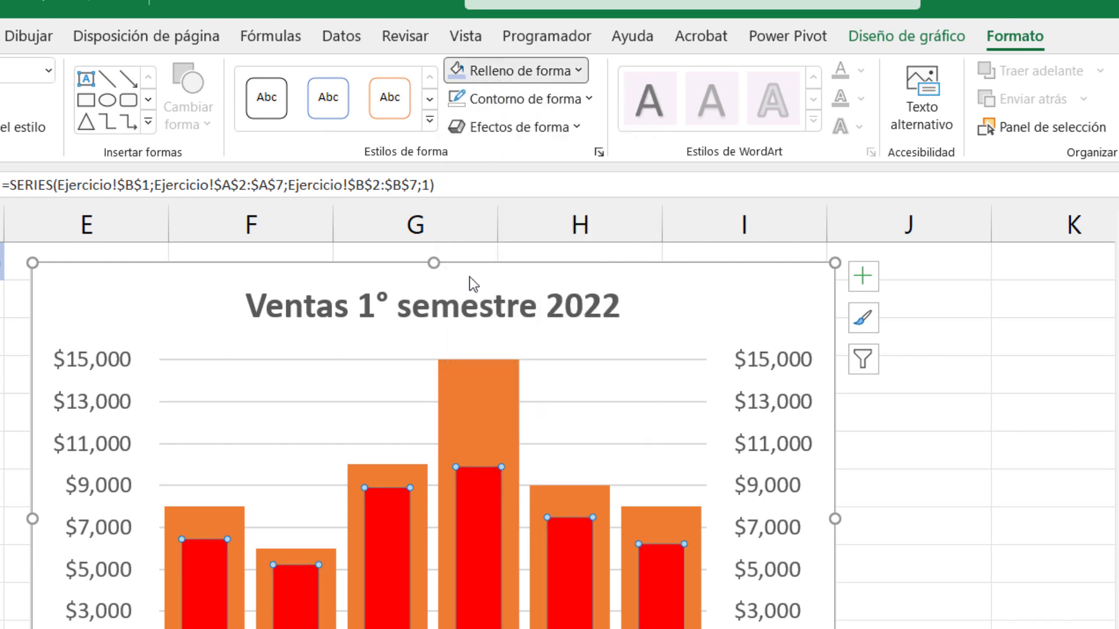
{"action": "left_click", "coordinate": [471, 377]}
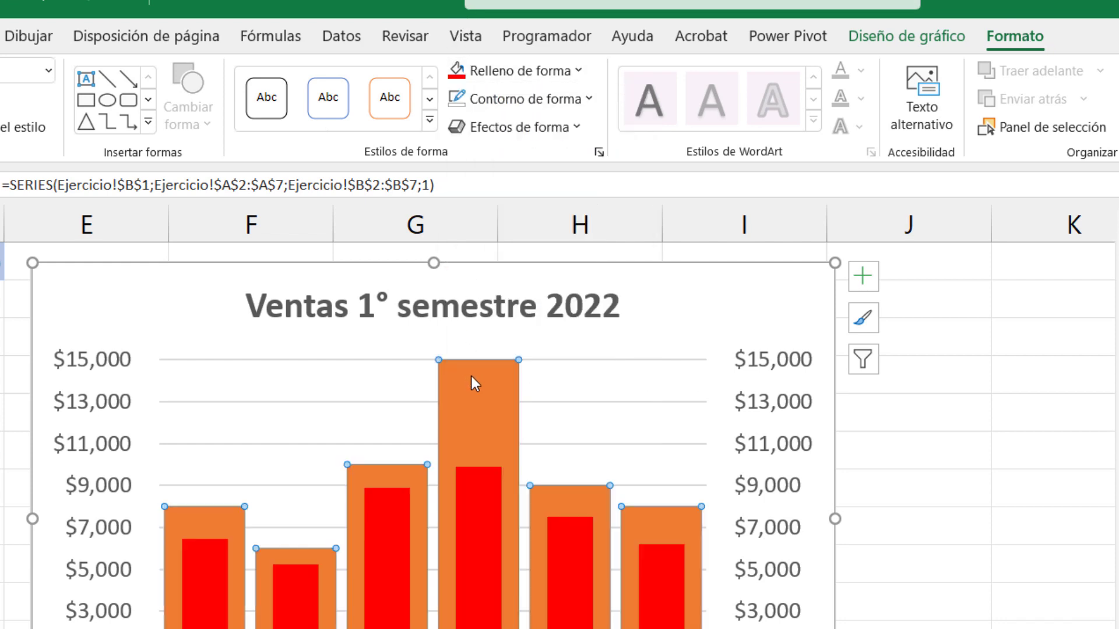
{"action": "left_click", "coordinate": [553, 70]}
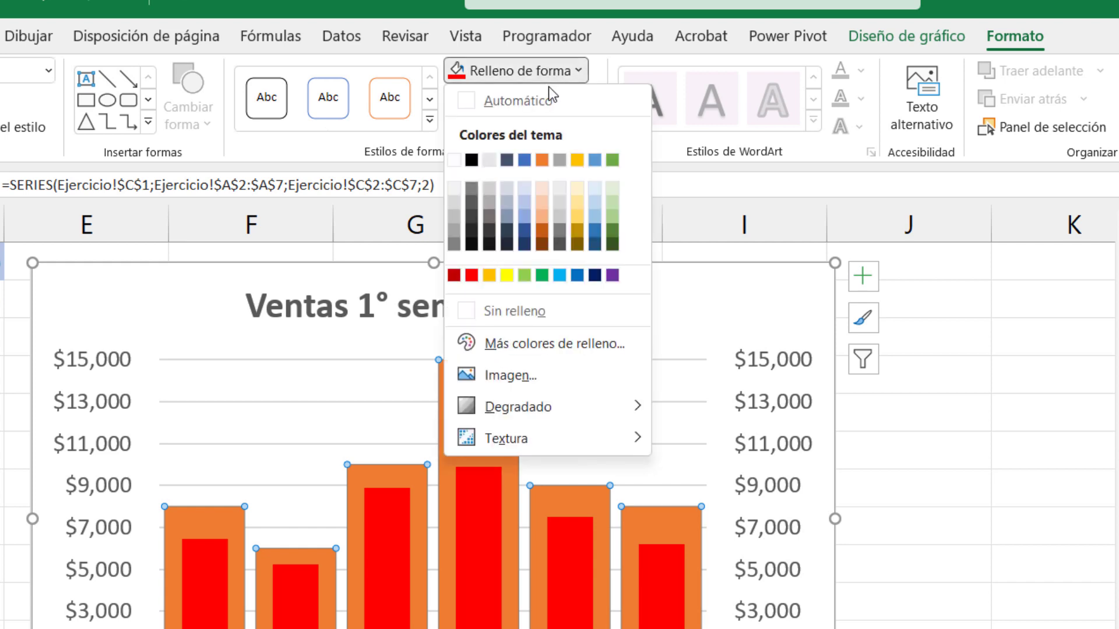
{"action": "left_click", "coordinate": [522, 203]}
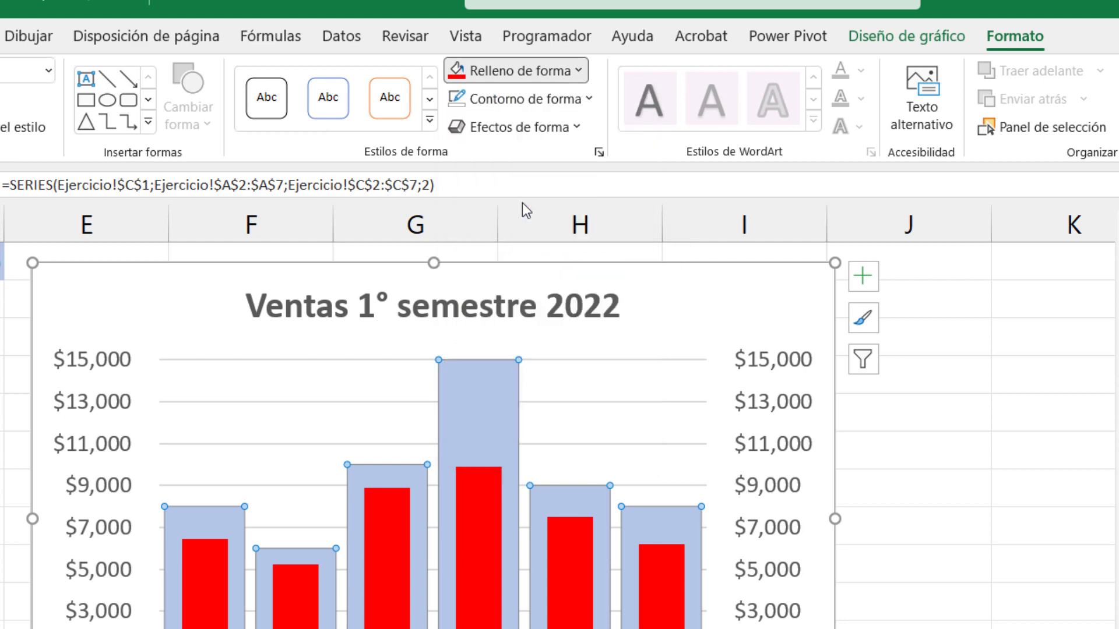
Outline the Meta bars with a thicker black dashed line.
{"action": "left_click", "coordinate": [517, 102]}
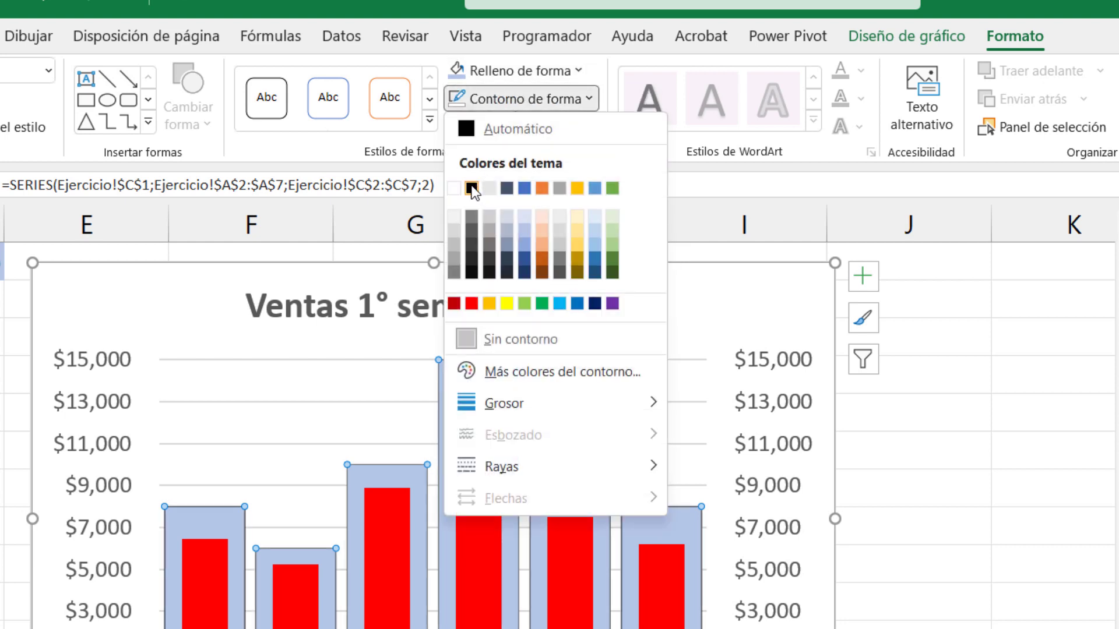
{"action": "left_click", "coordinate": [472, 188]}
{"action": "left_click", "coordinate": [518, 99]}
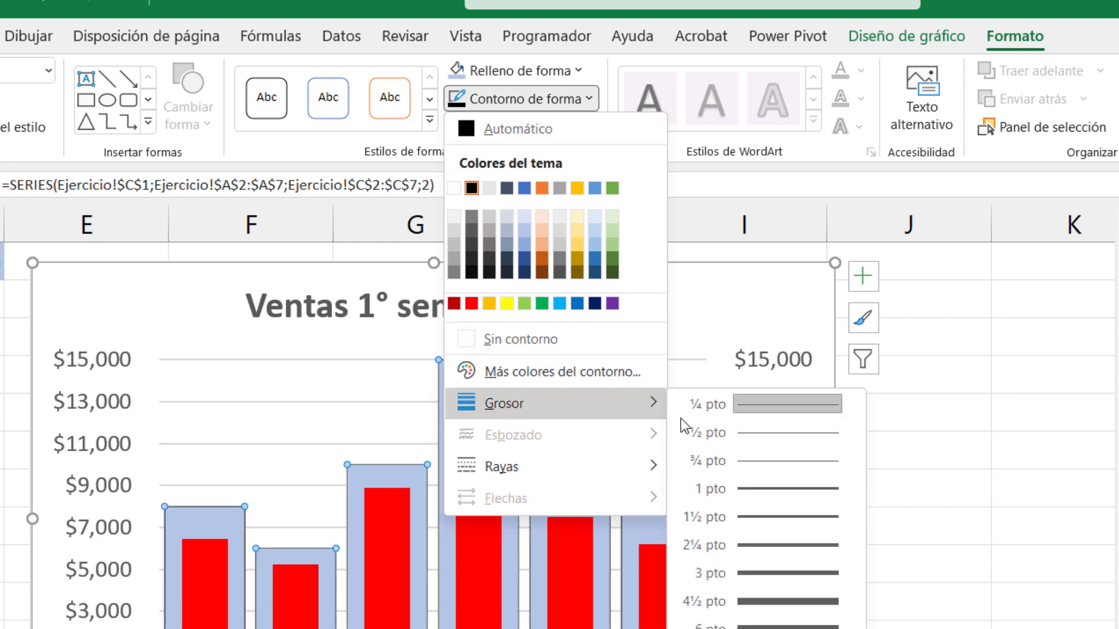
{"action": "left_click", "coordinate": [770, 484]}
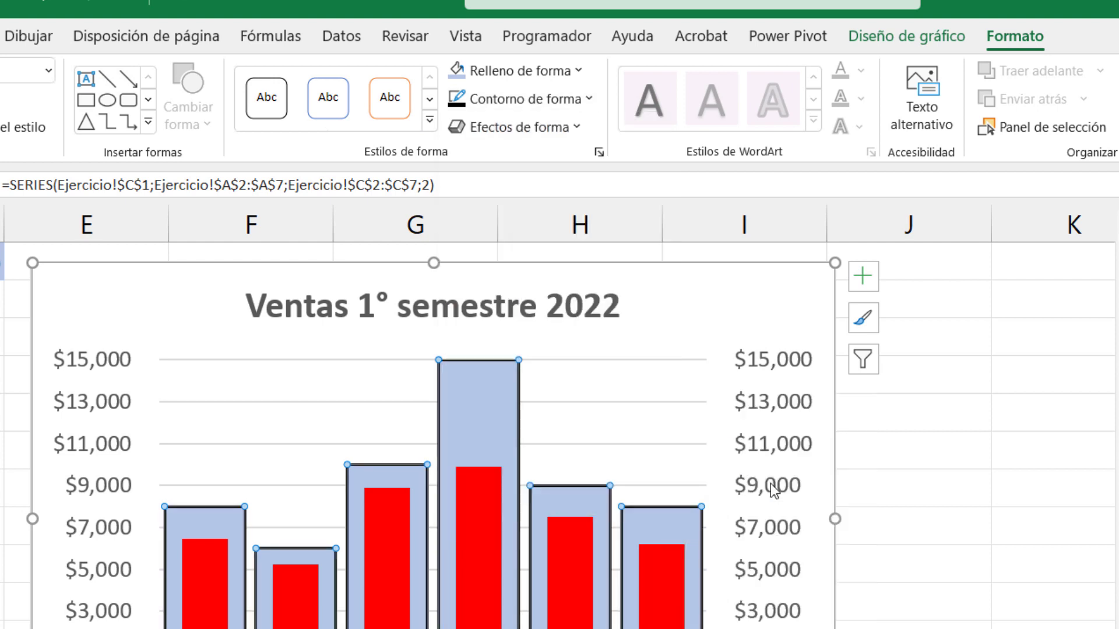
{"action": "left_click", "coordinate": [550, 104]}
{"action": "mouse_move", "coordinate": [502, 466]}
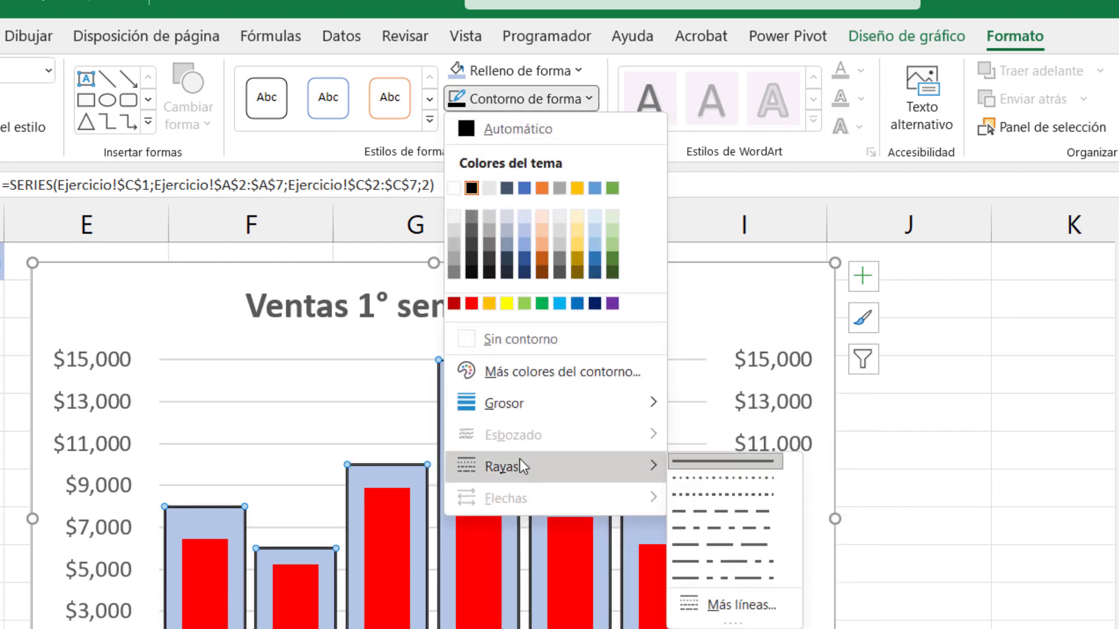
{"action": "left_click", "coordinate": [705, 495]}
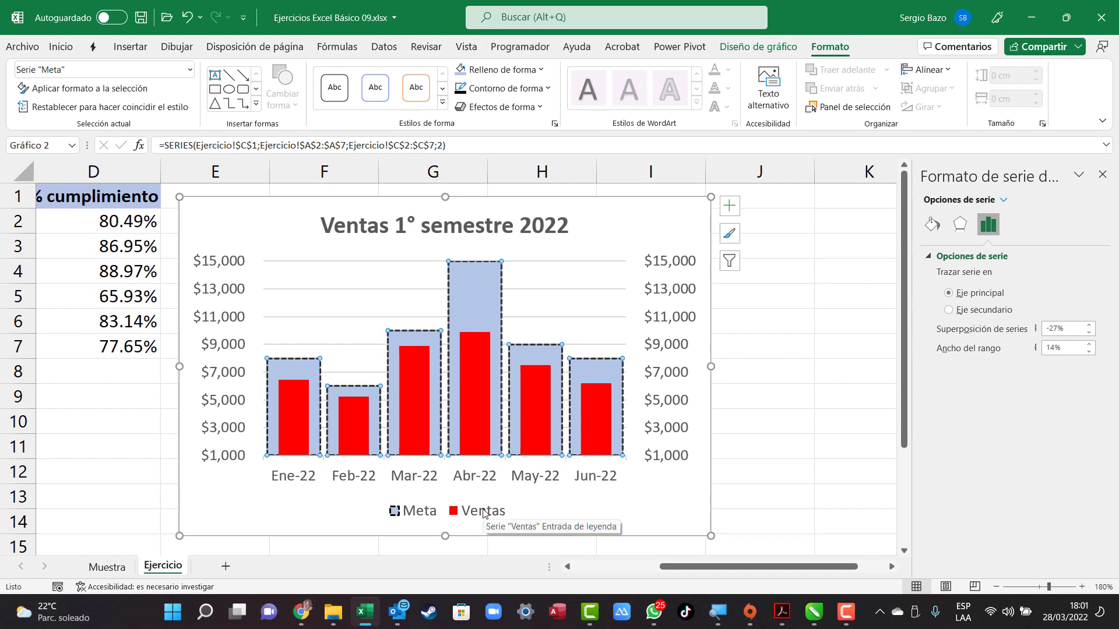
Delete the chart legend.
{"action": "left_click", "coordinate": [485, 517]}
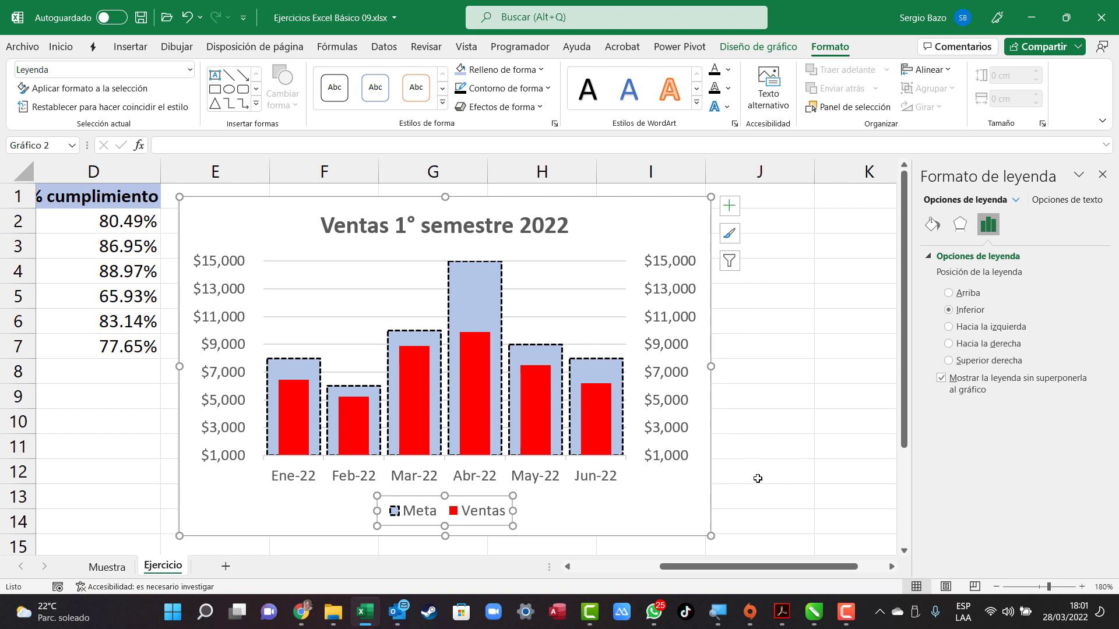
{"action": "key", "text": "Delete"}
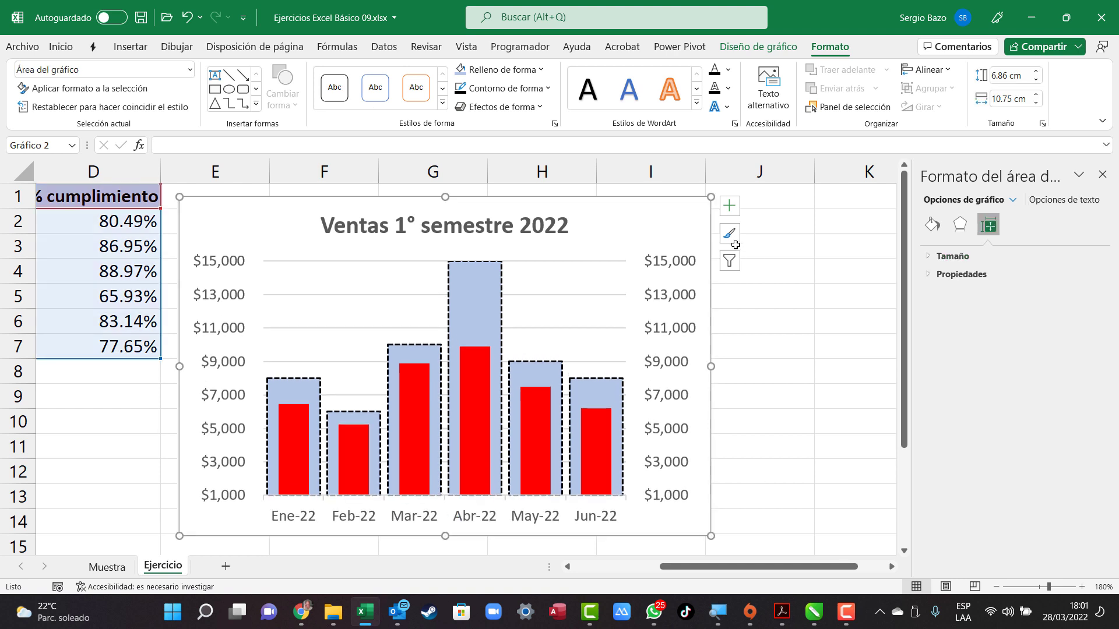
{"action": "left_click", "coordinate": [266, 442]}
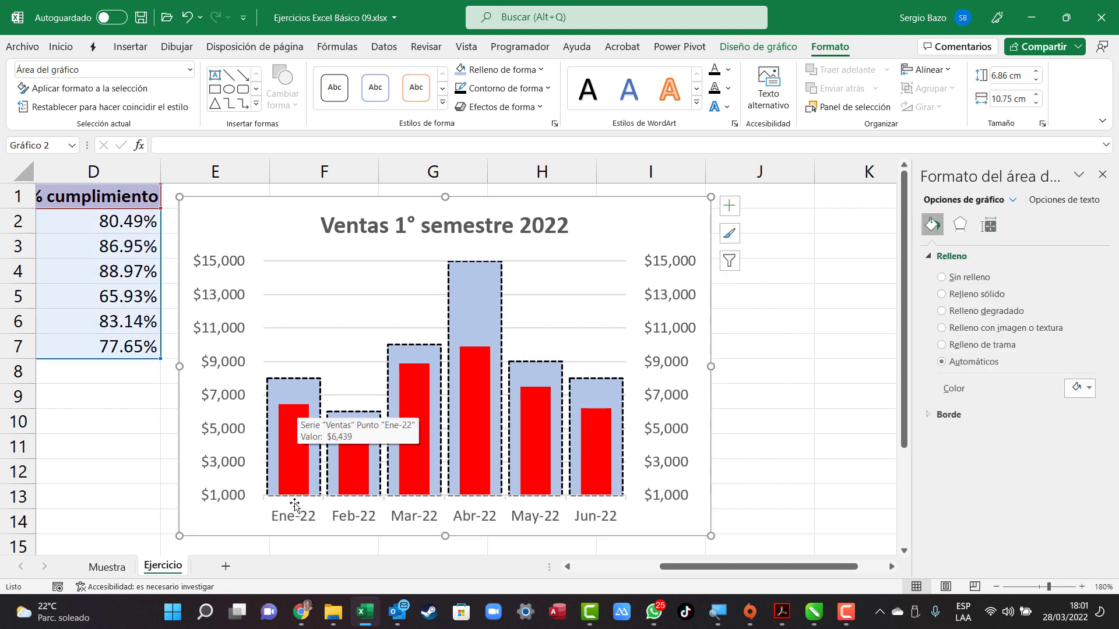
{"action": "mouse_move", "coordinate": [414, 420]}
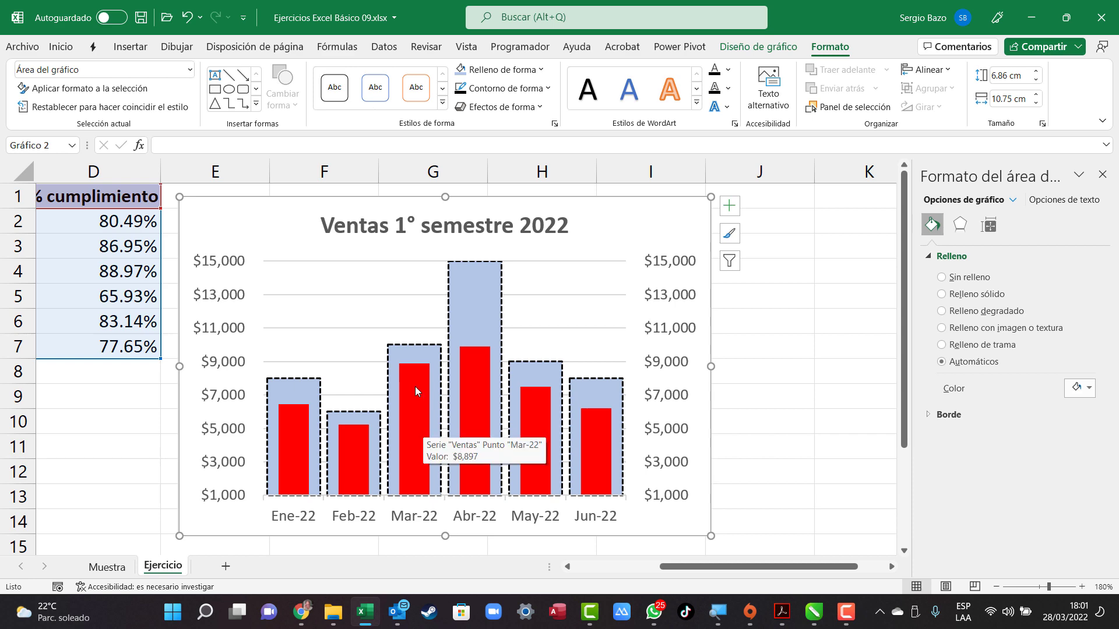
Add data labels to the red Ventas series, positioned at the inside base.
{"action": "left_click", "coordinate": [415, 383]}
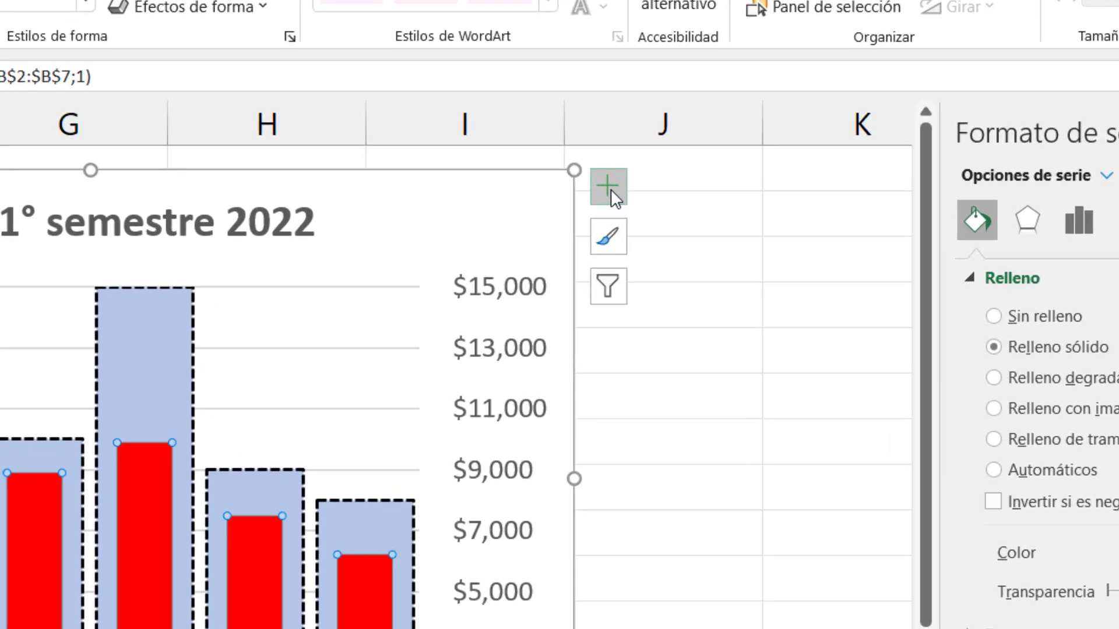
{"action": "left_click", "coordinate": [729, 206]}
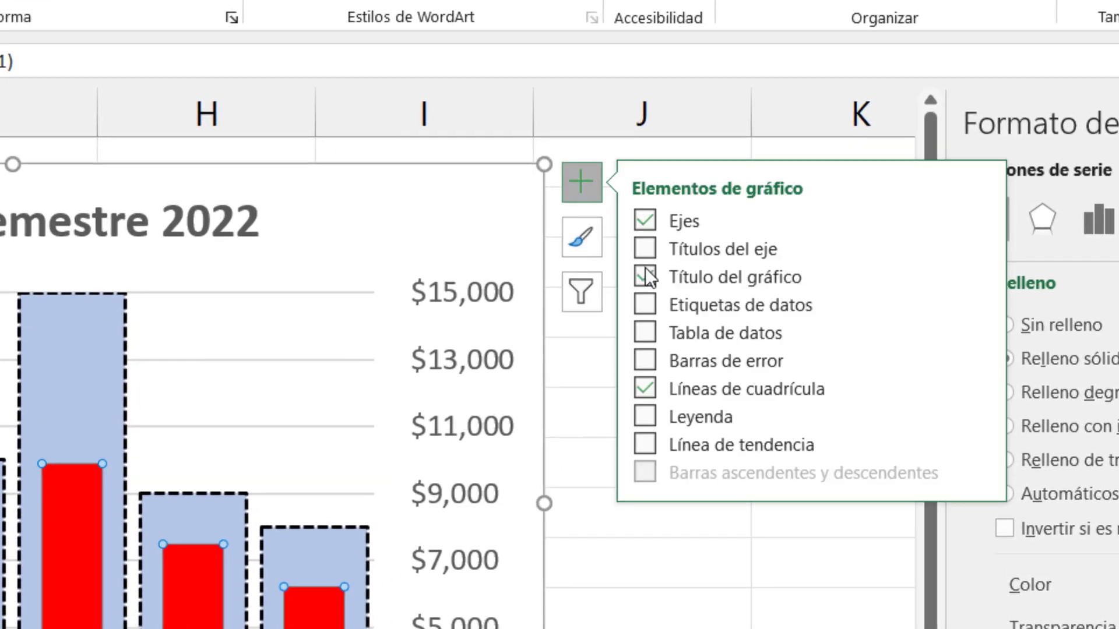
{"action": "left_click", "coordinate": [978, 303]}
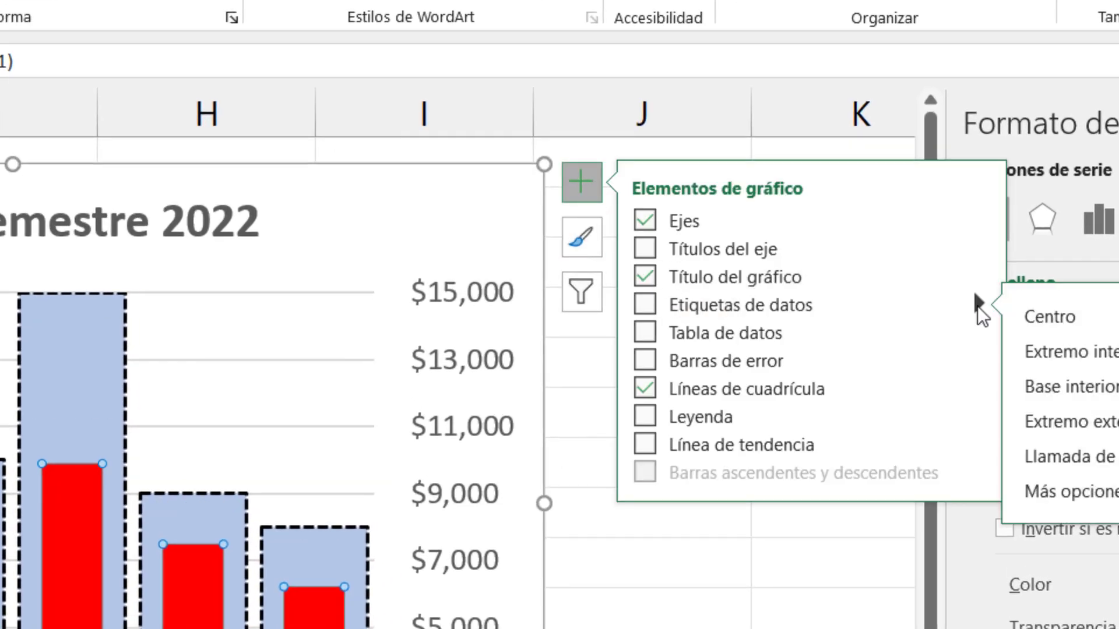
{"action": "left_click", "coordinate": [1061, 380]}
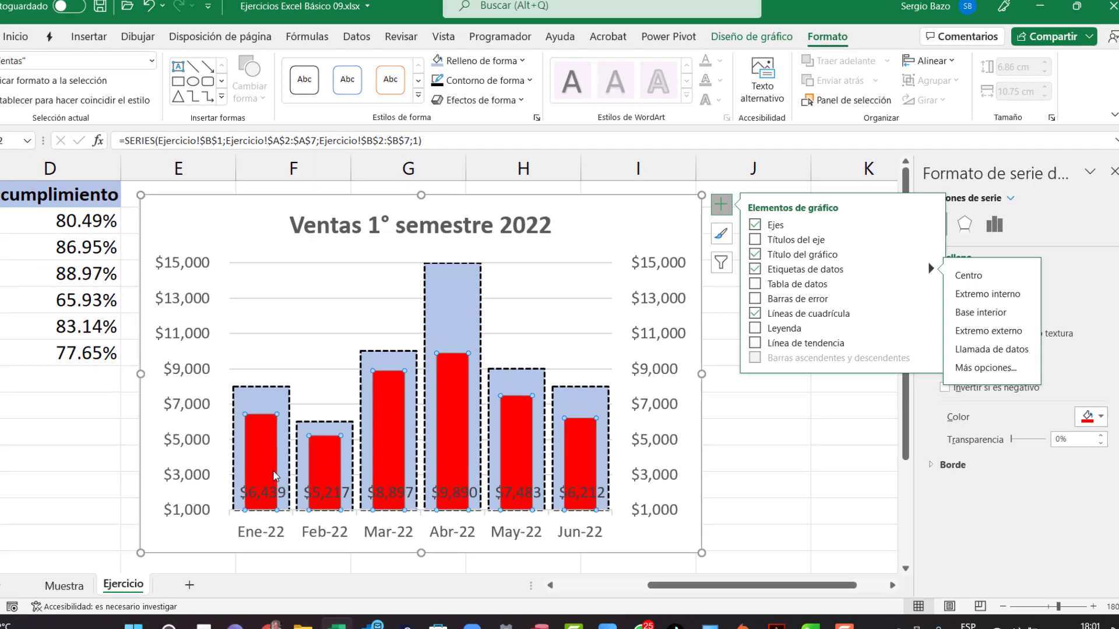
Rotate the Ventas data labels to 270° text direction.
{"action": "left_click", "coordinate": [295, 476]}
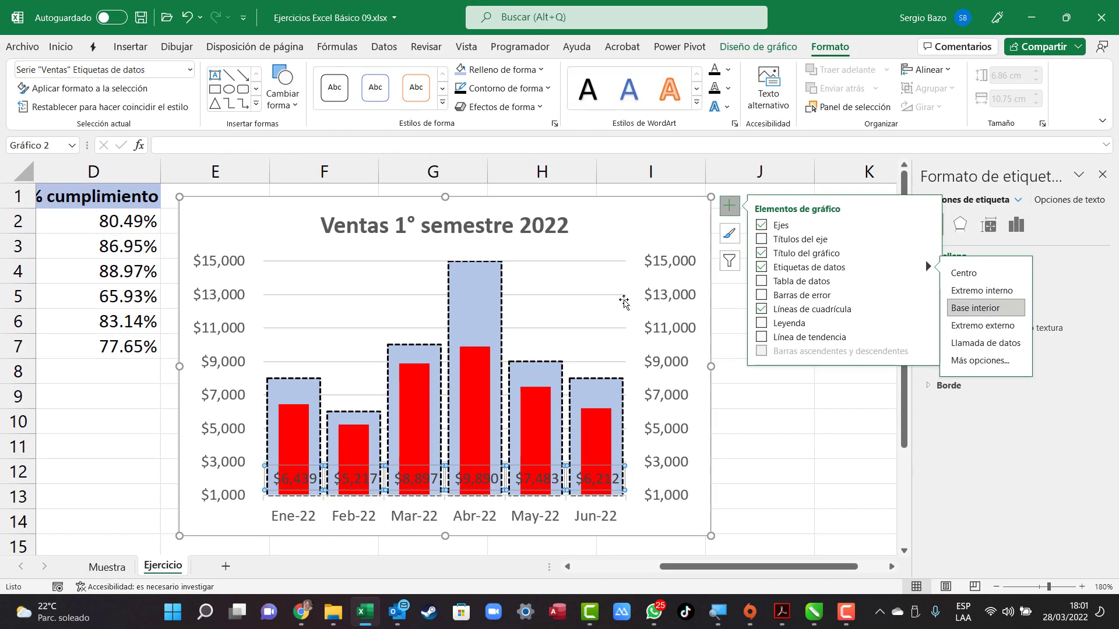
{"action": "left_click", "coordinate": [729, 206]}
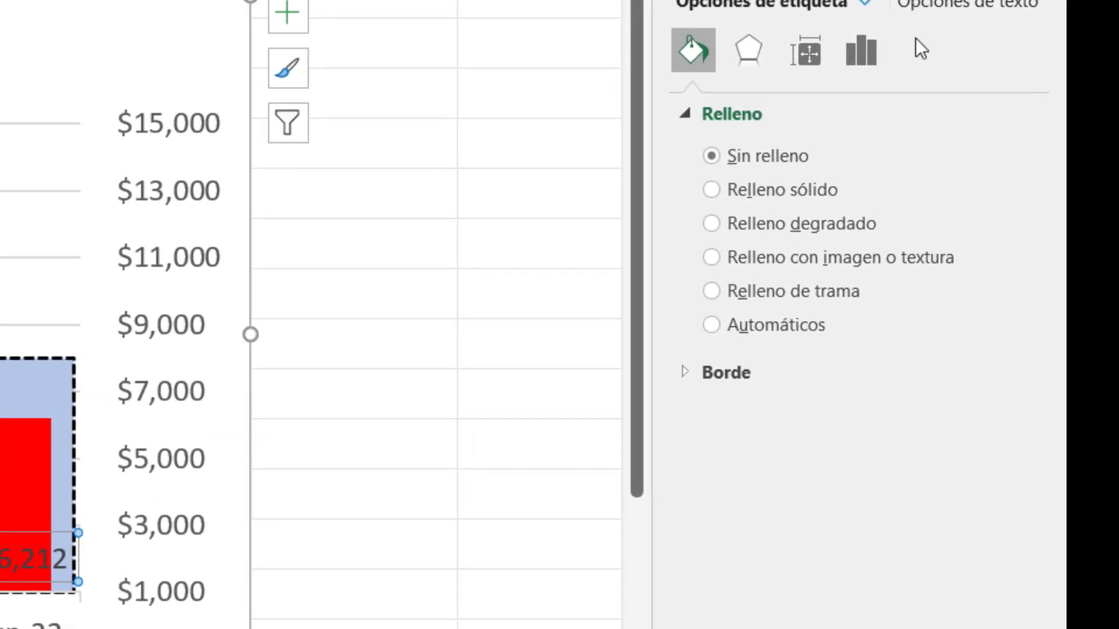
{"action": "left_click", "coordinate": [816, 43]}
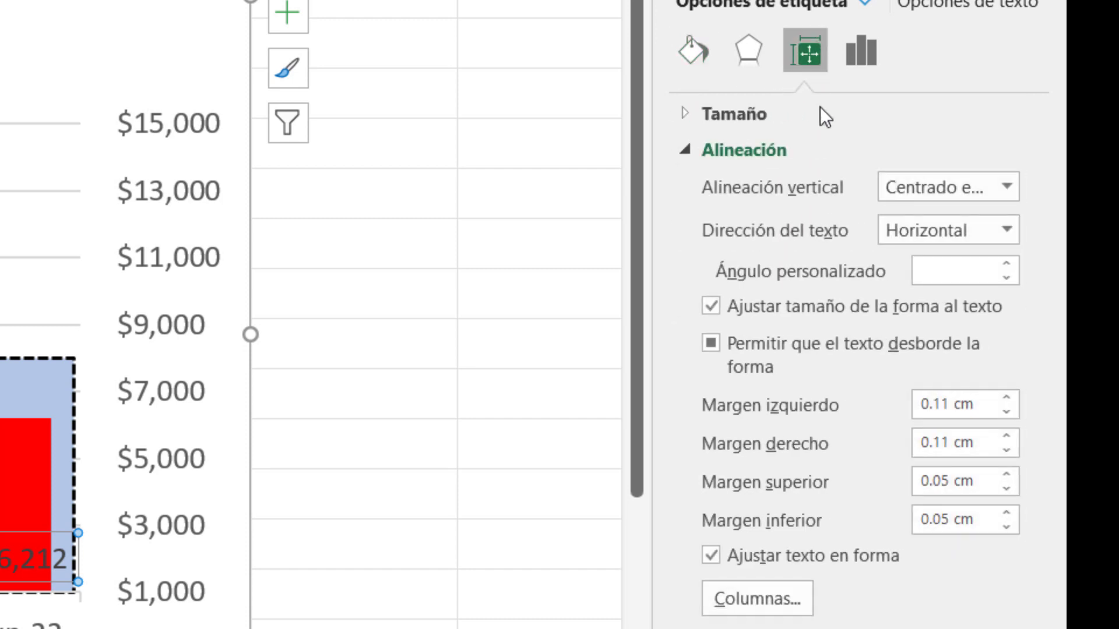
{"action": "left_click", "coordinate": [1006, 229]}
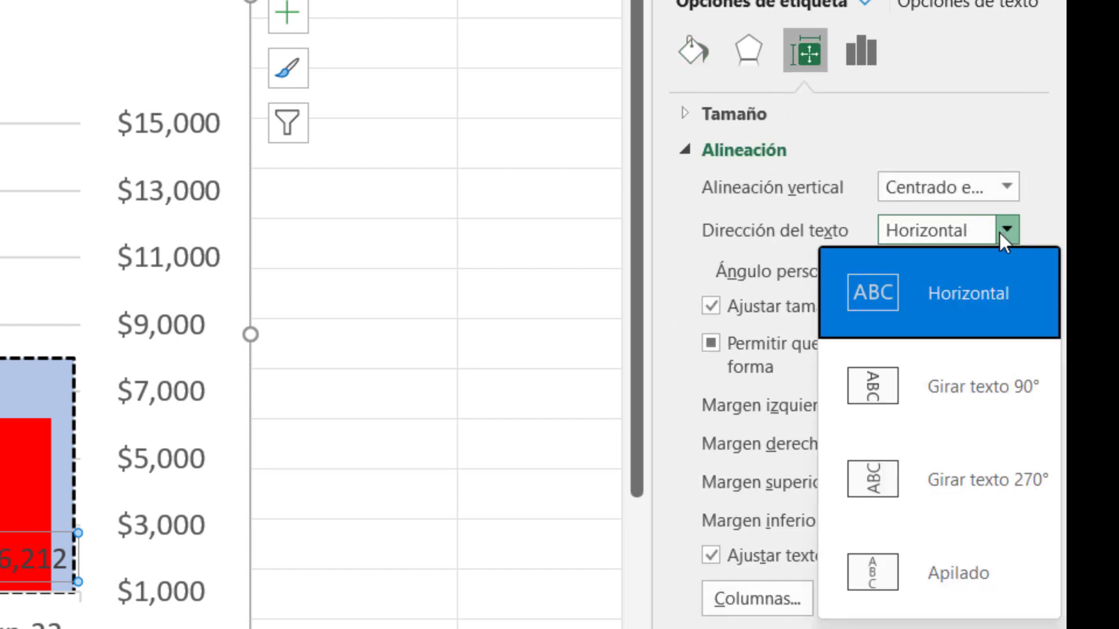
{"action": "left_click", "coordinate": [964, 470]}
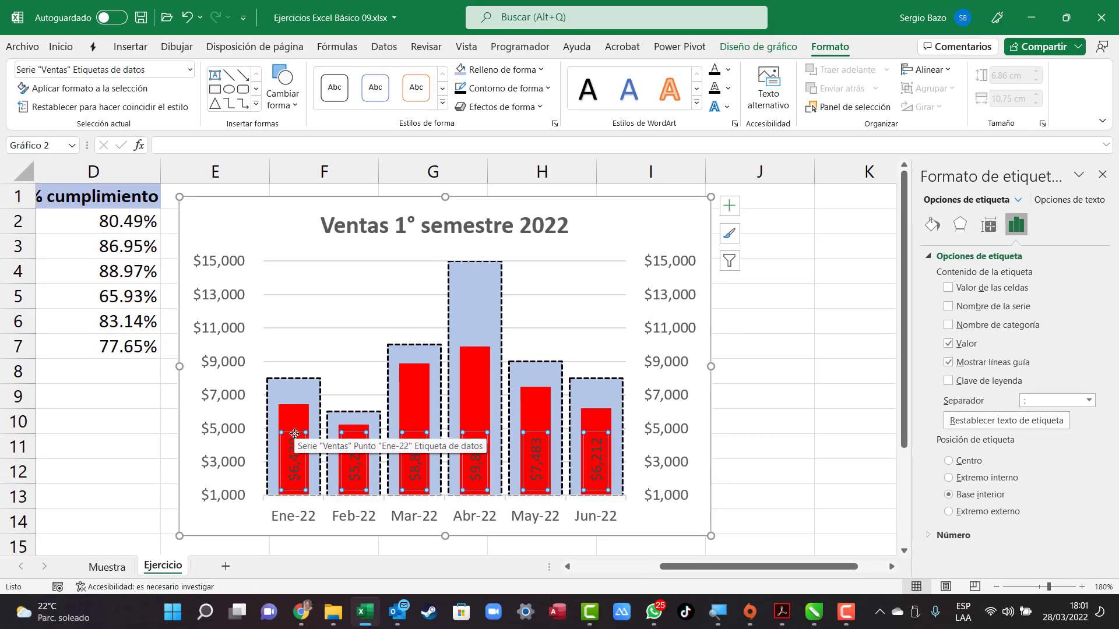
Make the Ventas sales labels bold with white font color.
{"action": "left_click", "coordinate": [61, 47]}
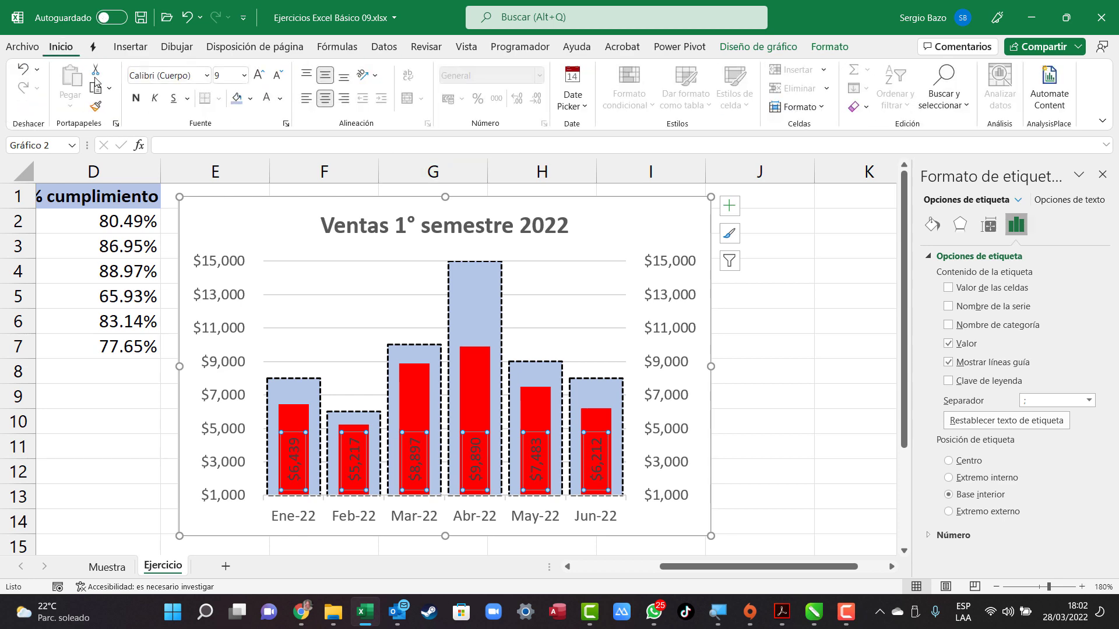
{"action": "left_click", "coordinate": [134, 100]}
{"action": "left_click", "coordinate": [266, 98]}
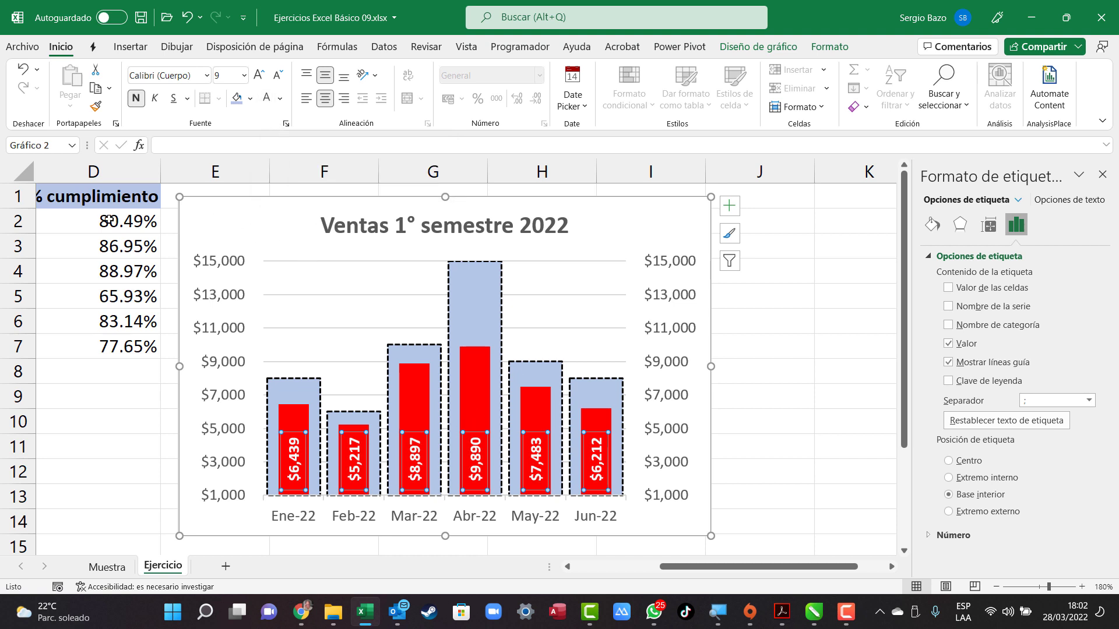
{"action": "left_click_drag", "start_coordinate": [109, 221], "coordinate": [103, 347]}
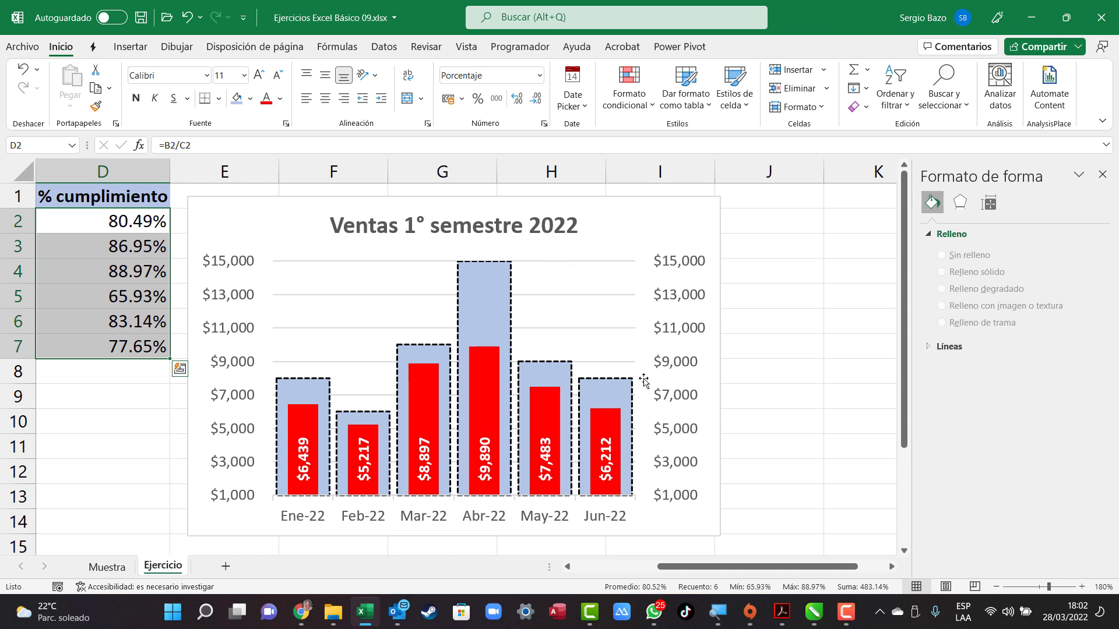
{"action": "left_click", "coordinate": [480, 271]}
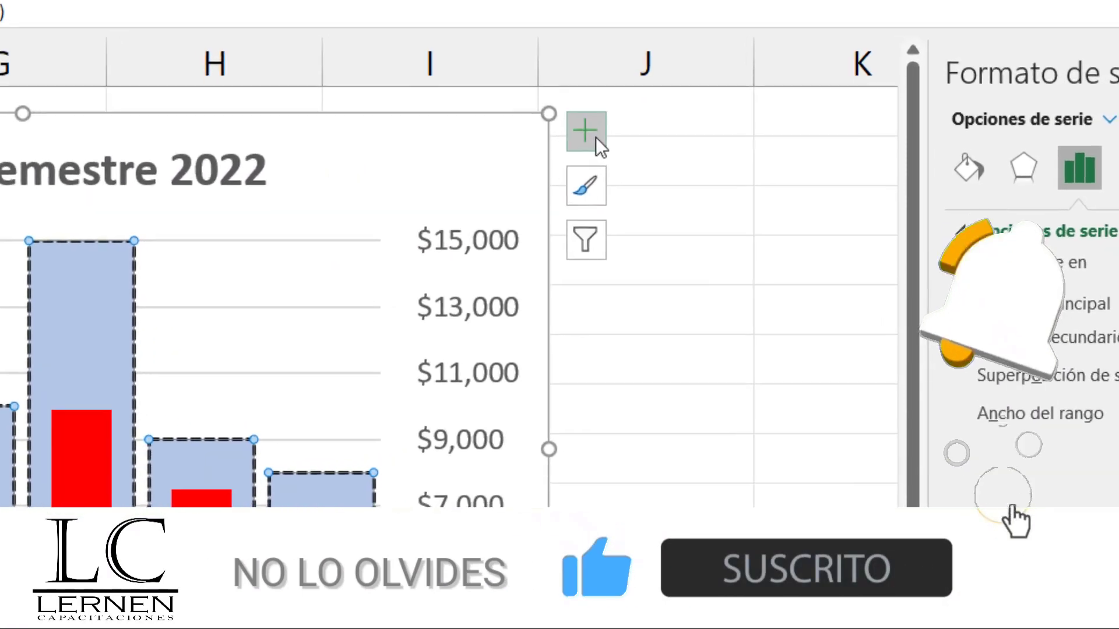
Add Outside End data labels to the Meta series, showing targets like $9,000 and $8,000.
{"action": "left_click", "coordinate": [739, 205]}
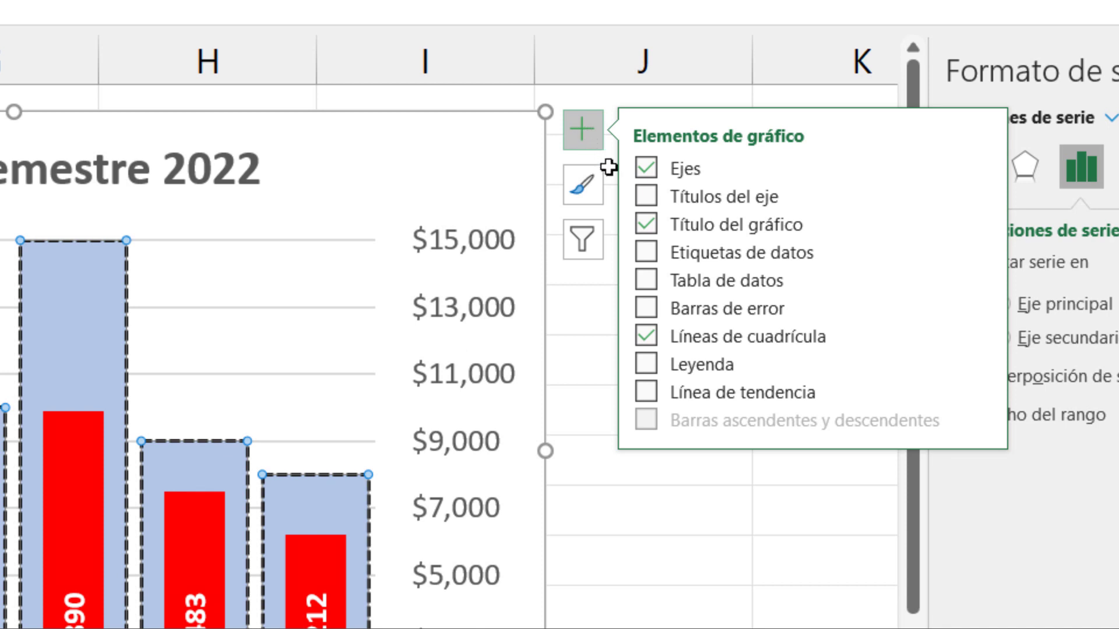
{"action": "left_click", "coordinate": [980, 251]}
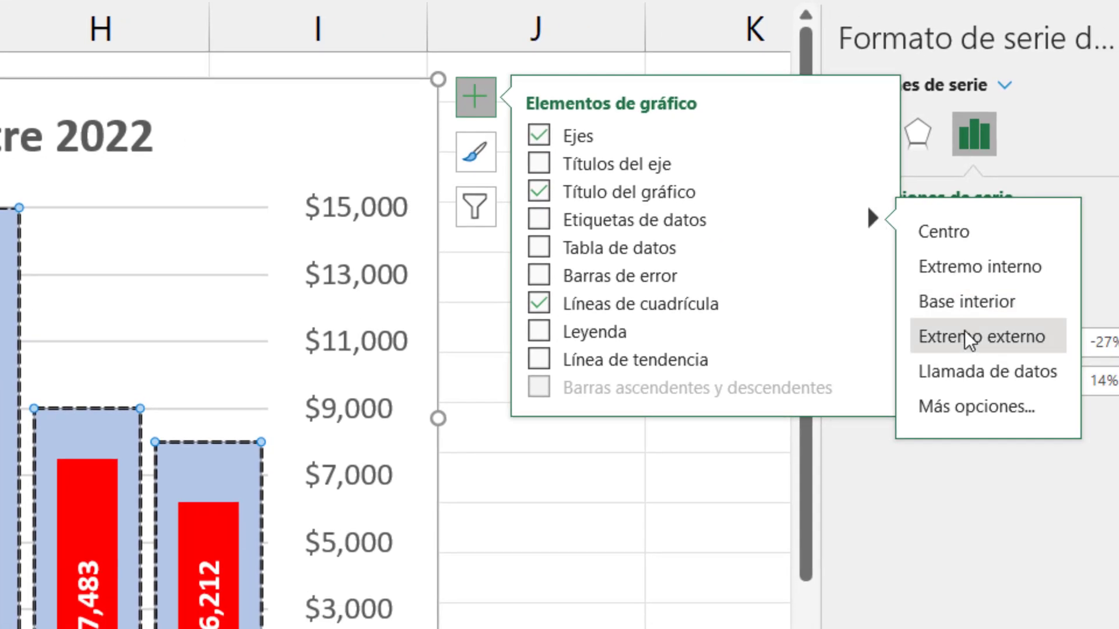
{"action": "left_click", "coordinate": [963, 337]}
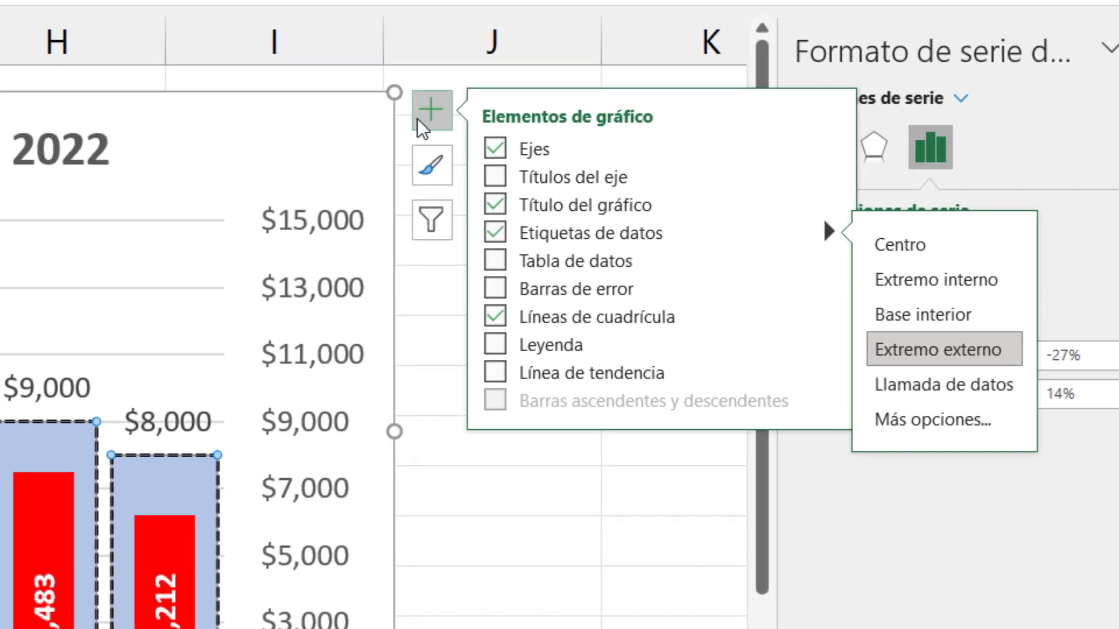
{"action": "left_click", "coordinate": [476, 96]}
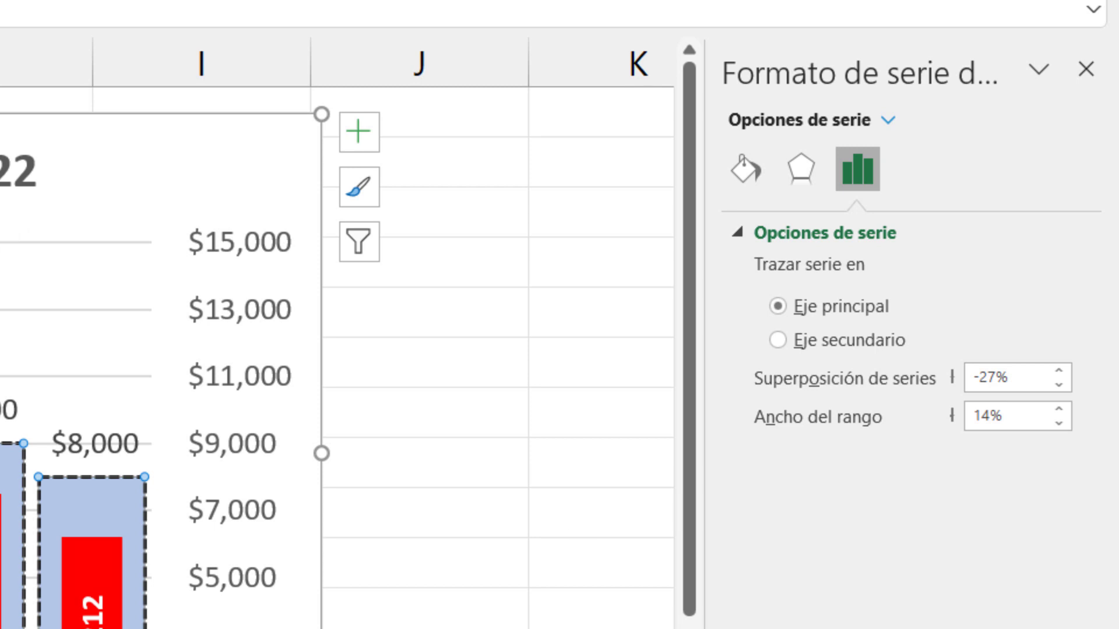
{"action": "left_click", "coordinate": [95, 443]}
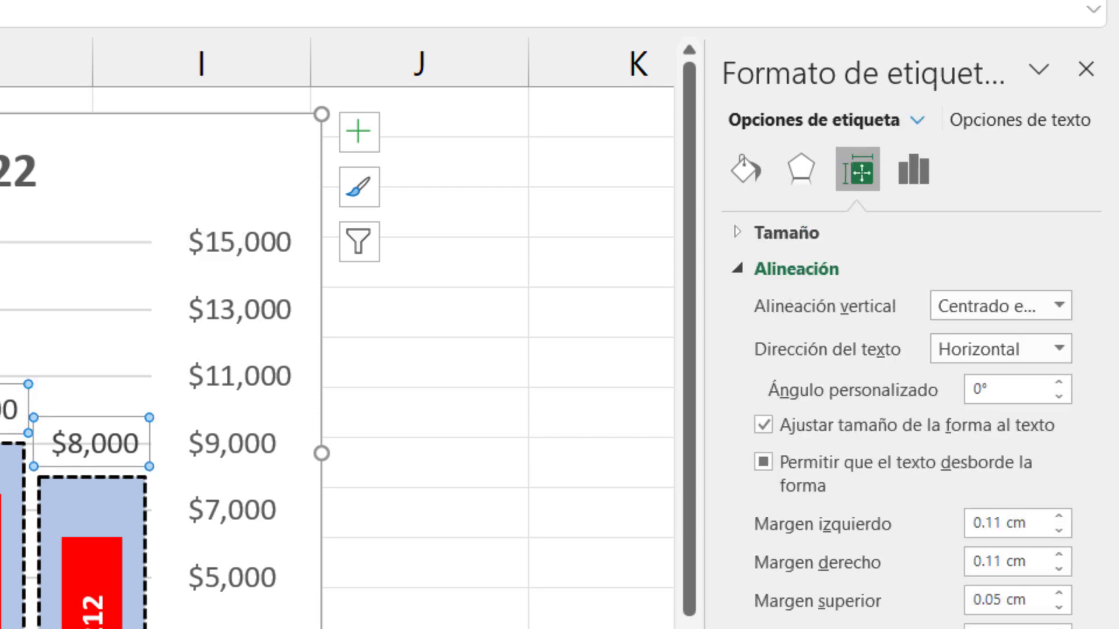
{"action": "left_click", "coordinate": [921, 168]}
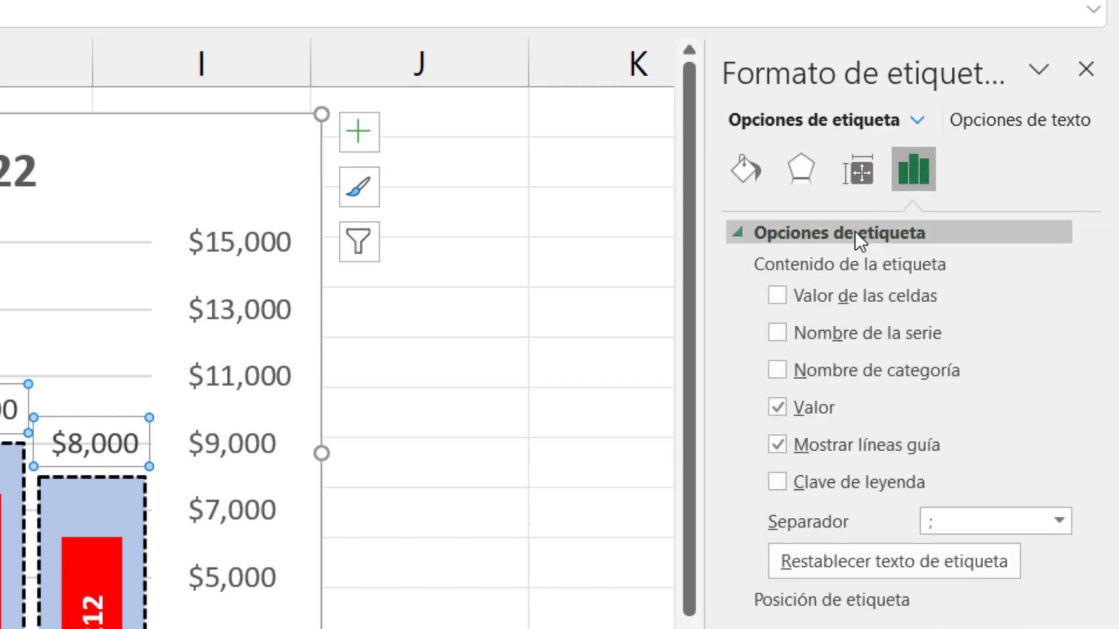
Use cell values D2:D7 (e.g., 80.49%) as the Meta labels and turn off Value.
{"action": "left_click", "coordinate": [777, 296]}
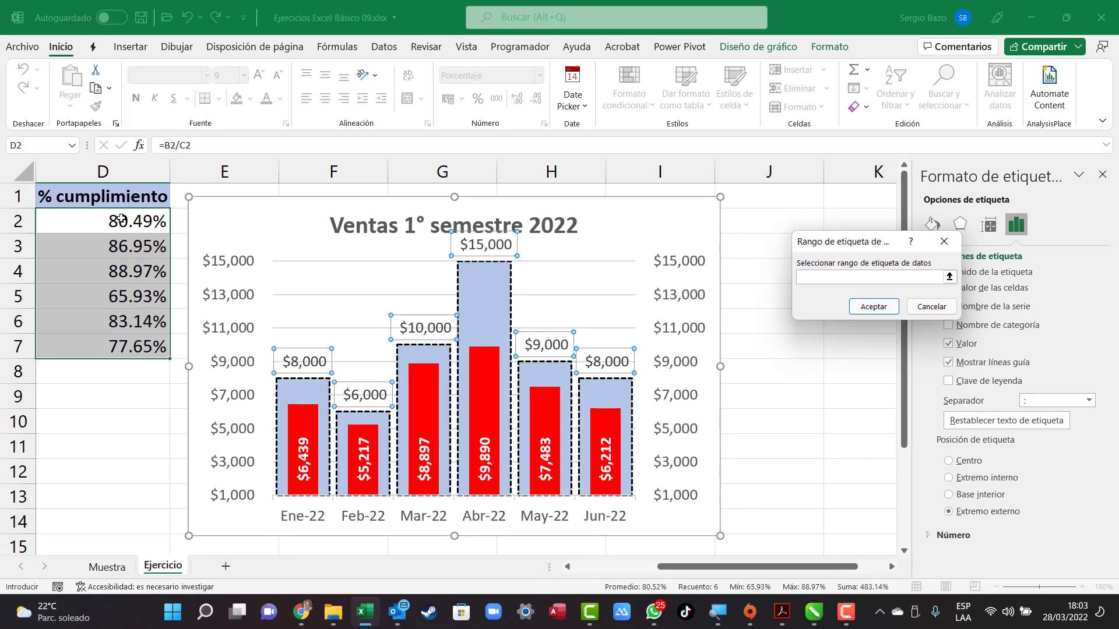
{"action": "left_click_drag", "start_coordinate": [121, 219], "coordinate": [108, 346]}
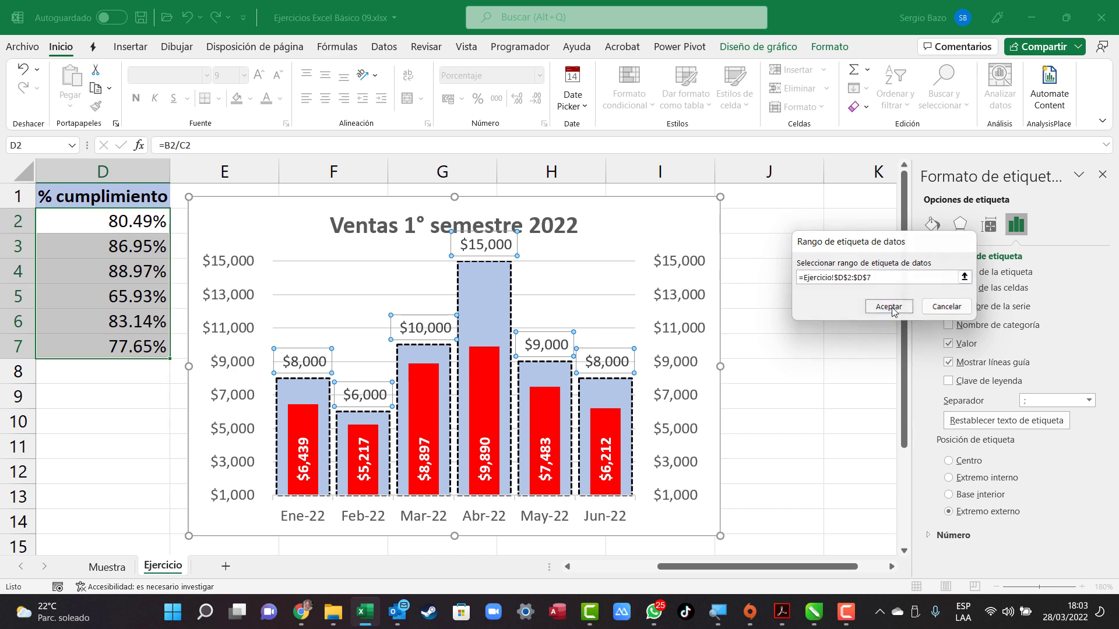
{"action": "left_click", "coordinate": [889, 306]}
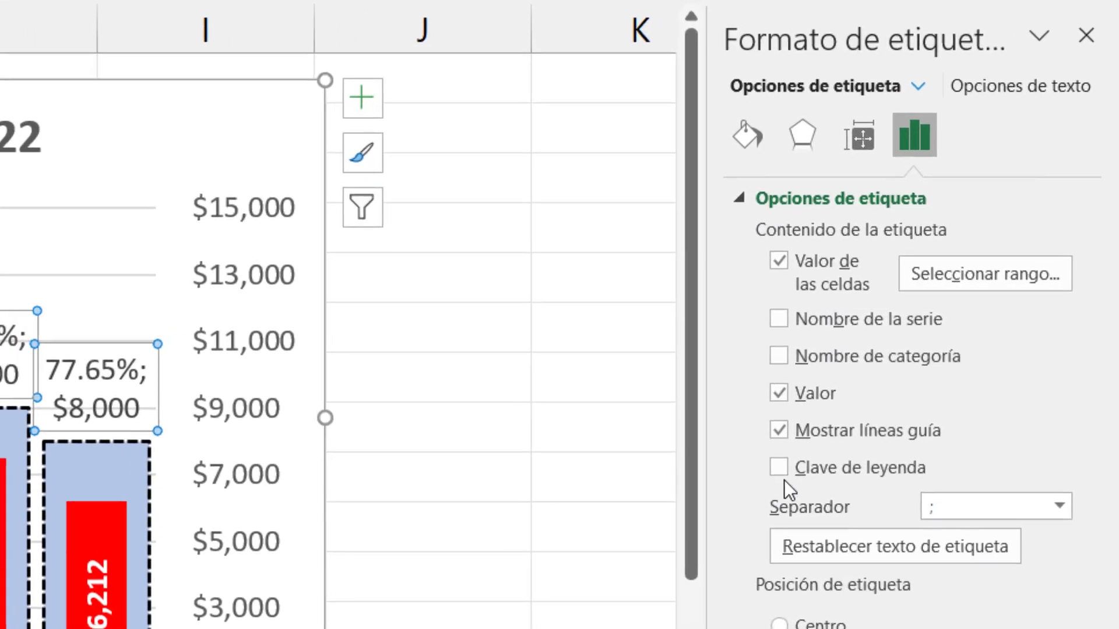
{"action": "left_click", "coordinate": [779, 394]}
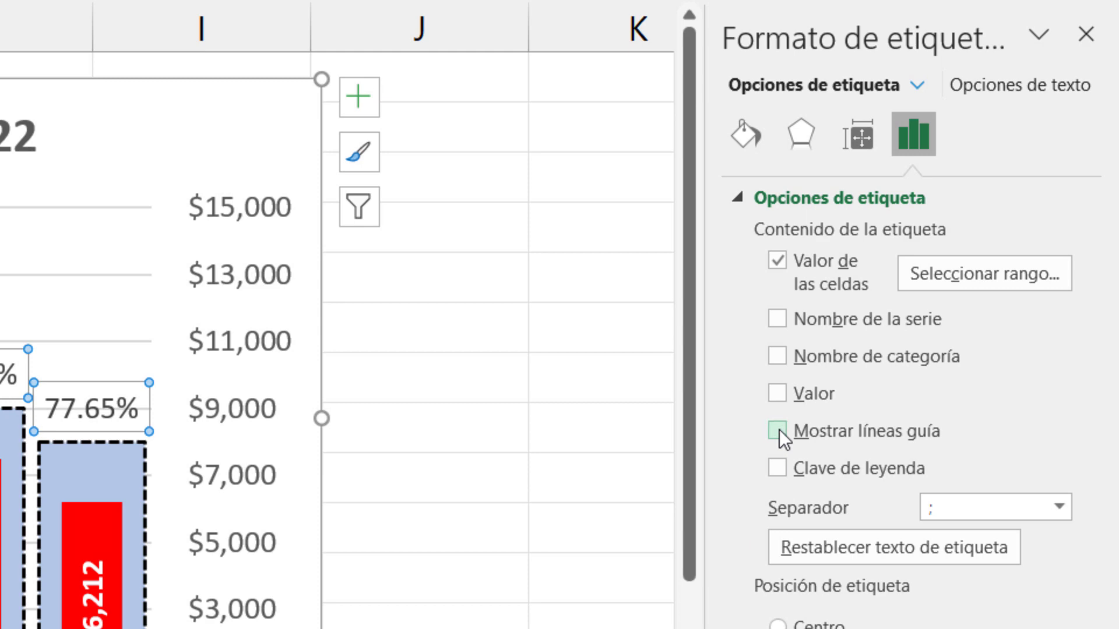
{"action": "left_click", "coordinate": [417, 327]}
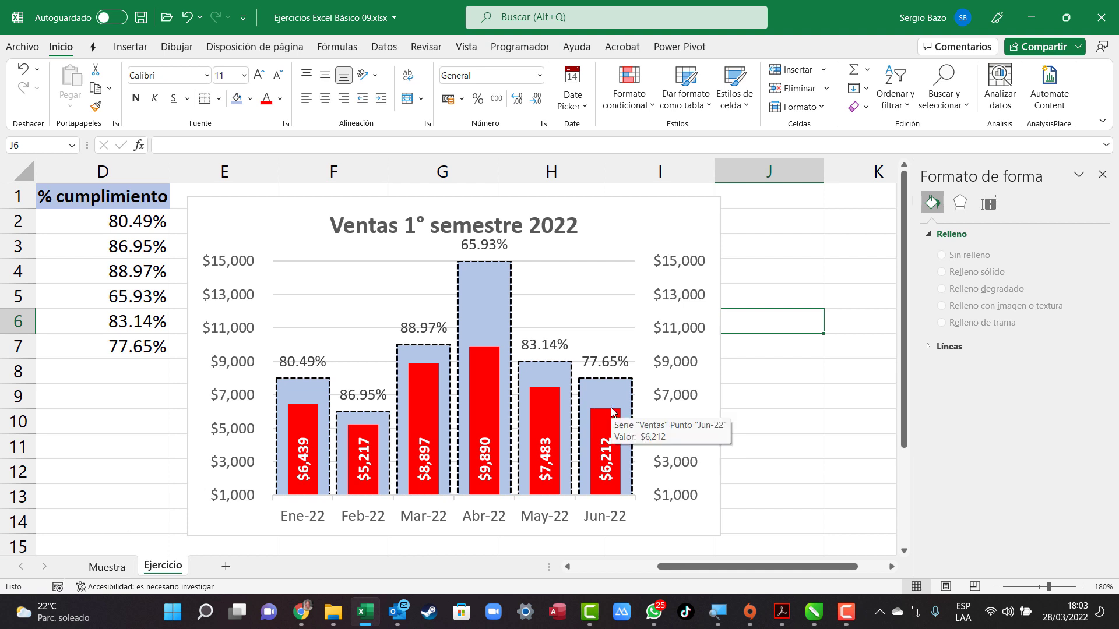
{"action": "left_click", "coordinate": [593, 299]}
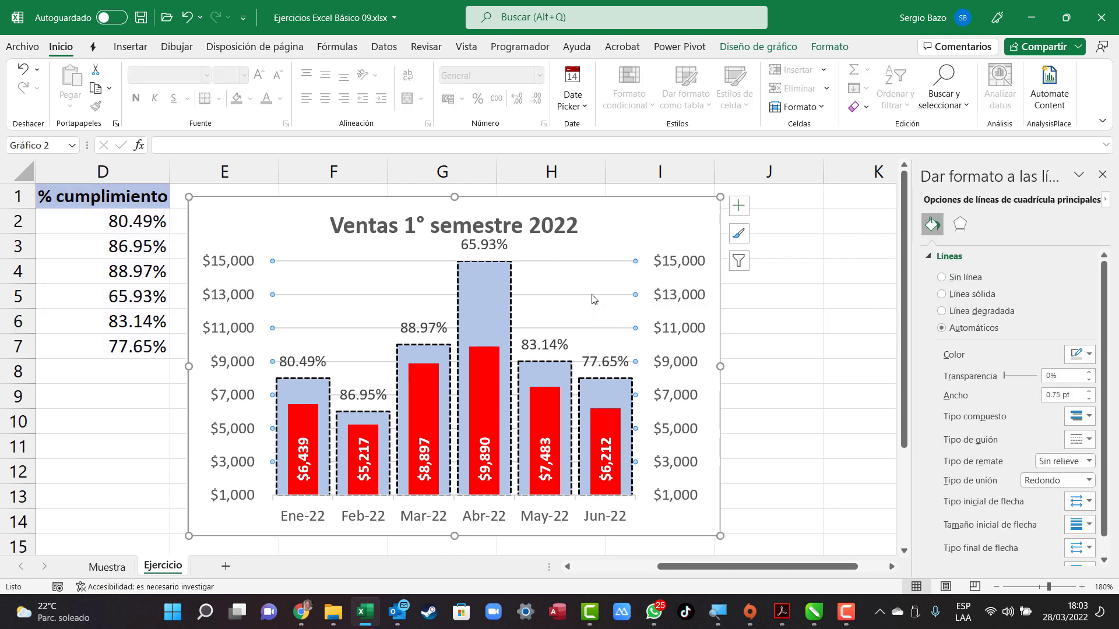
{"action": "left_click", "coordinate": [592, 299]}
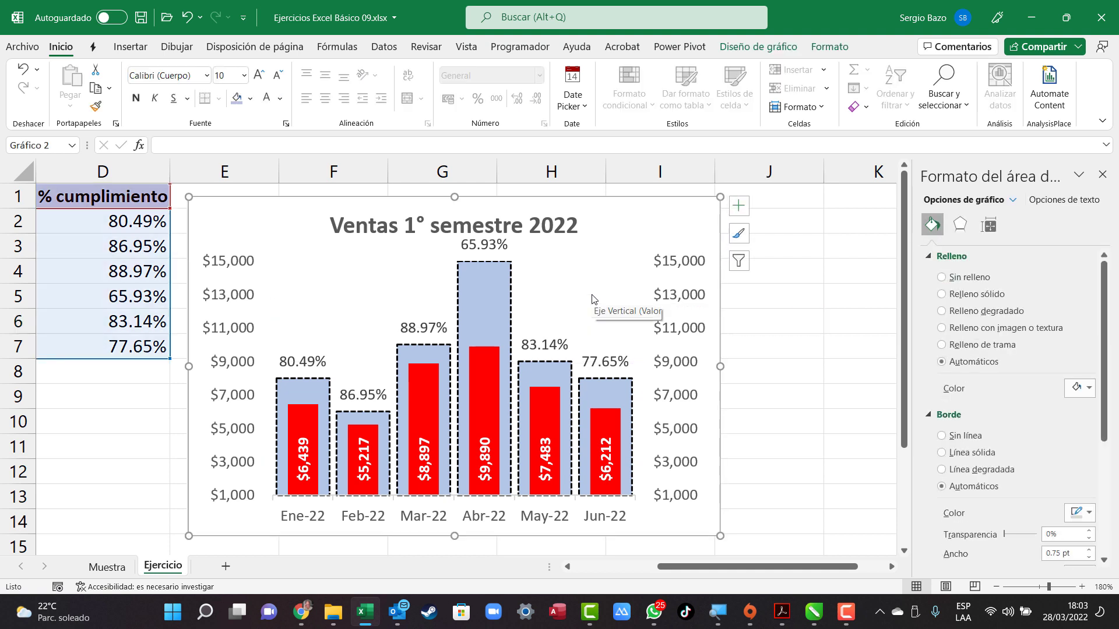
{"action": "left_click", "coordinate": [808, 291]}
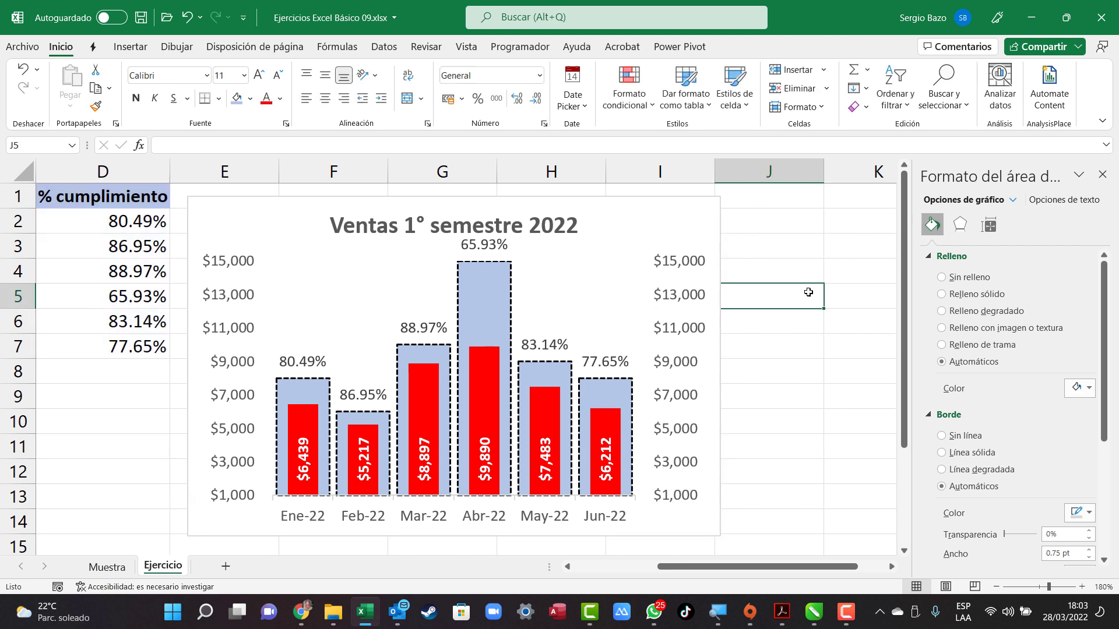